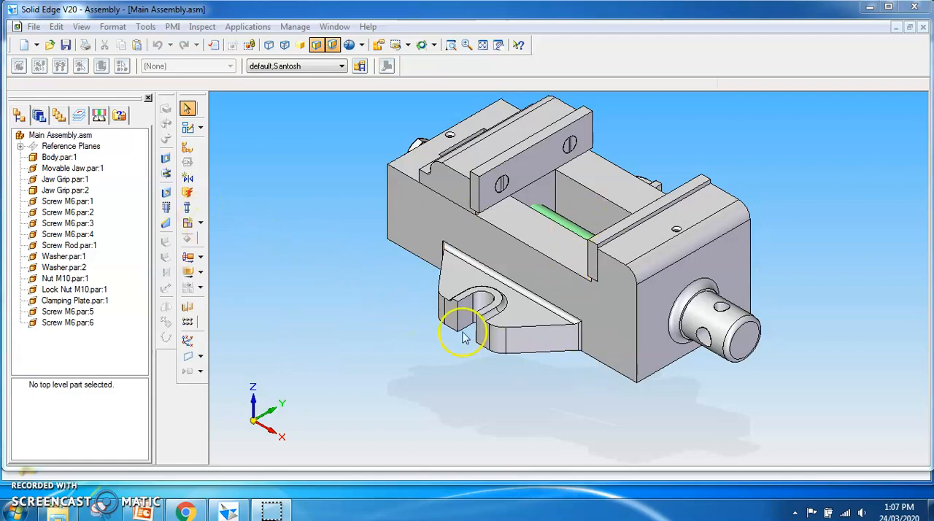
# - Show the assembly's reference planes and start a PMI section sketch on the underside face of the vise body
pyautogui.rightClick(61, 148)
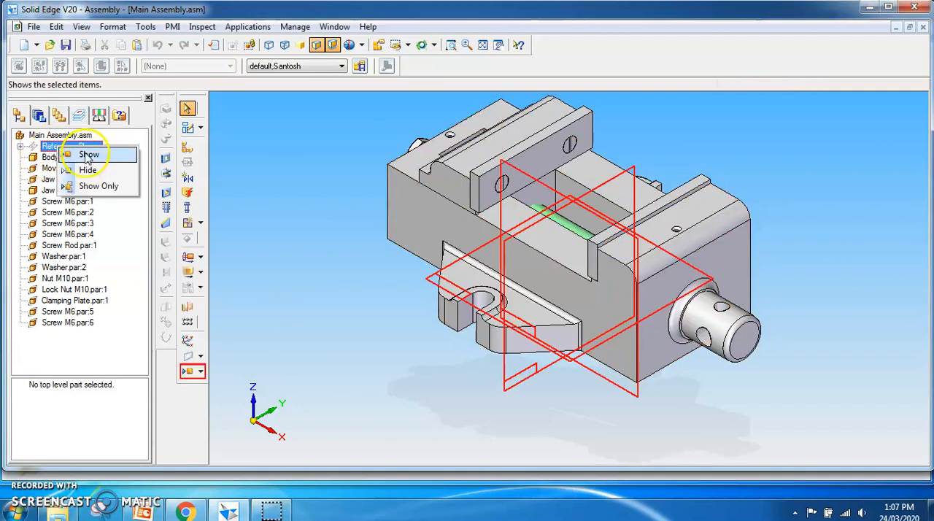
pyautogui.click(88, 155)
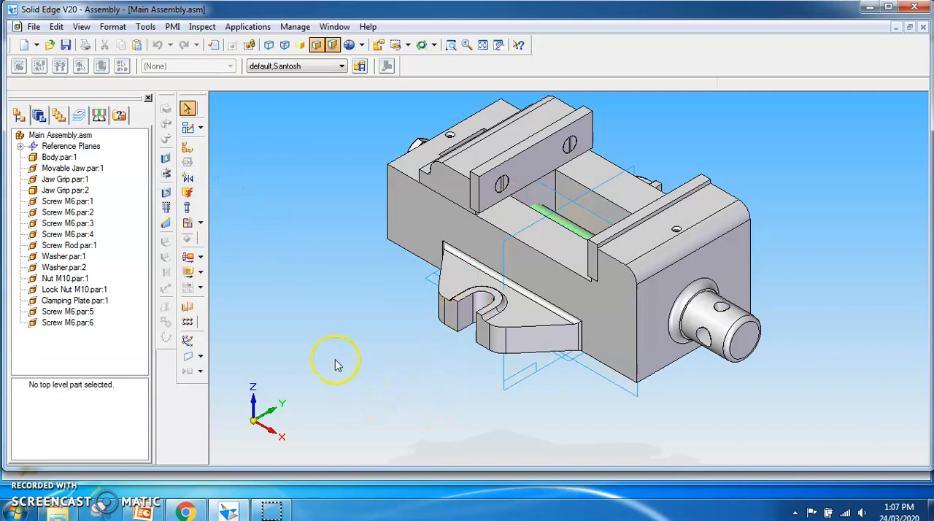
pyautogui.click(173, 27)
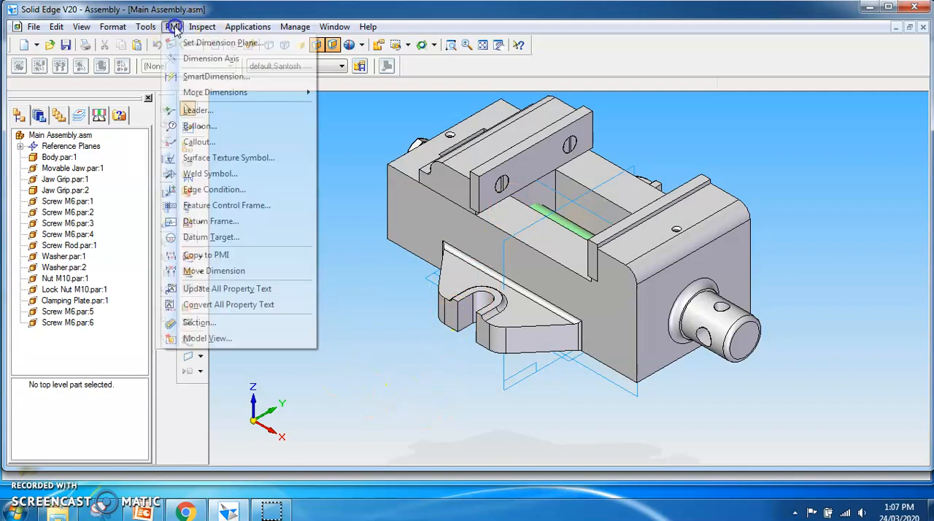
pyautogui.click(207, 328)
pyautogui.moveTo(396, 382); pyautogui.dragTo(429, 247, button='middle')
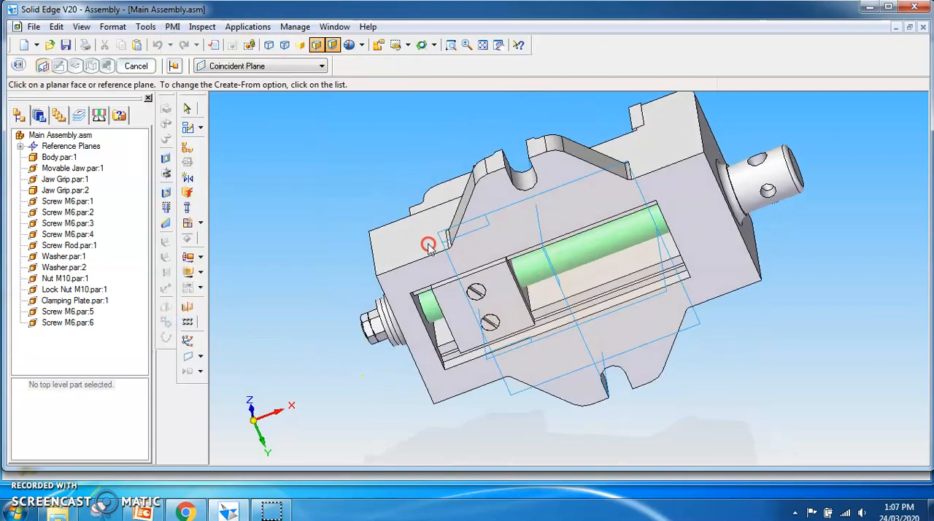
pyautogui.moveTo(478, 379); pyautogui.dragTo(485, 348, button='middle')
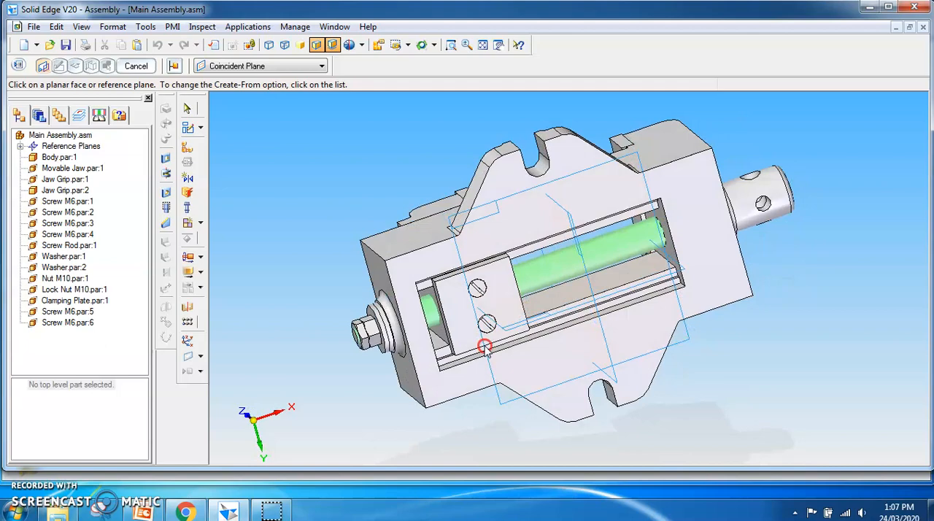
pyautogui.click(588, 189)
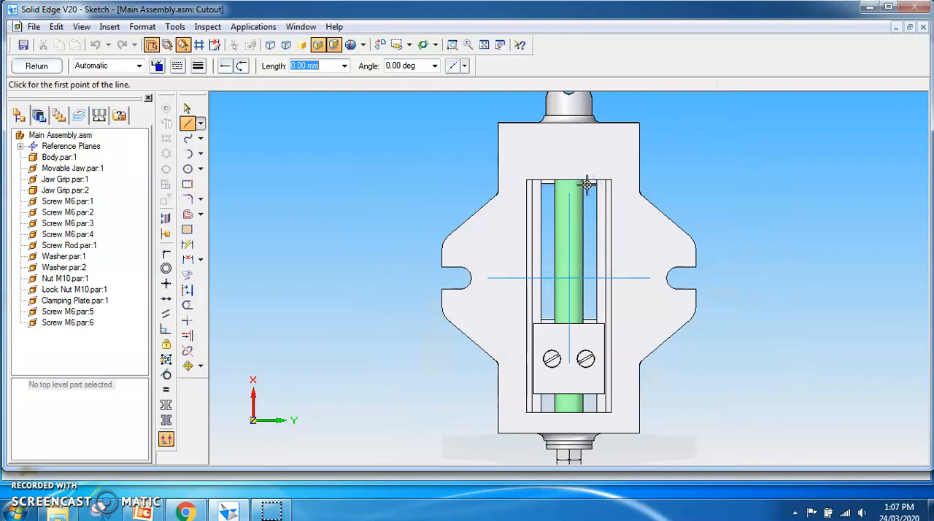
# - Sketch a rectangle about 310 mm long from the vise's lengthwise centreline past one side of the body, and finish the sketch
pyautogui.click(483, 45)
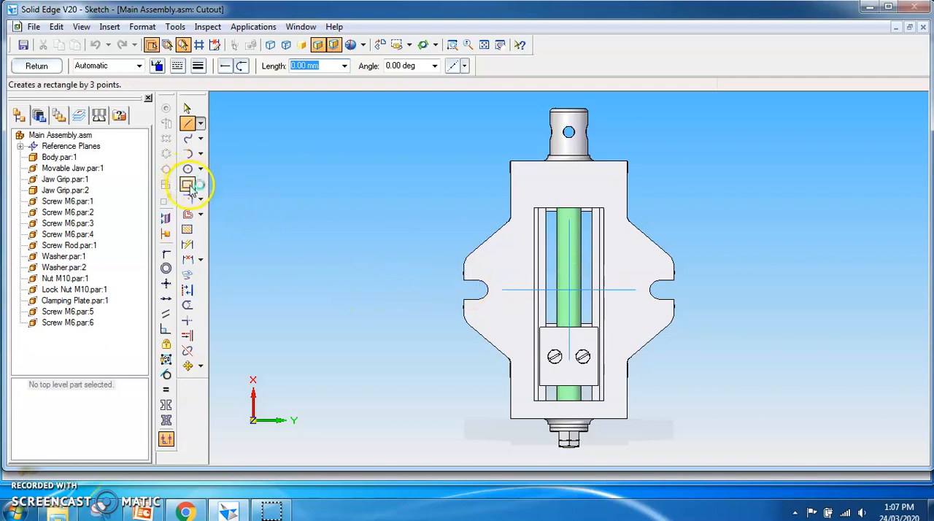
pyautogui.click(188, 184)
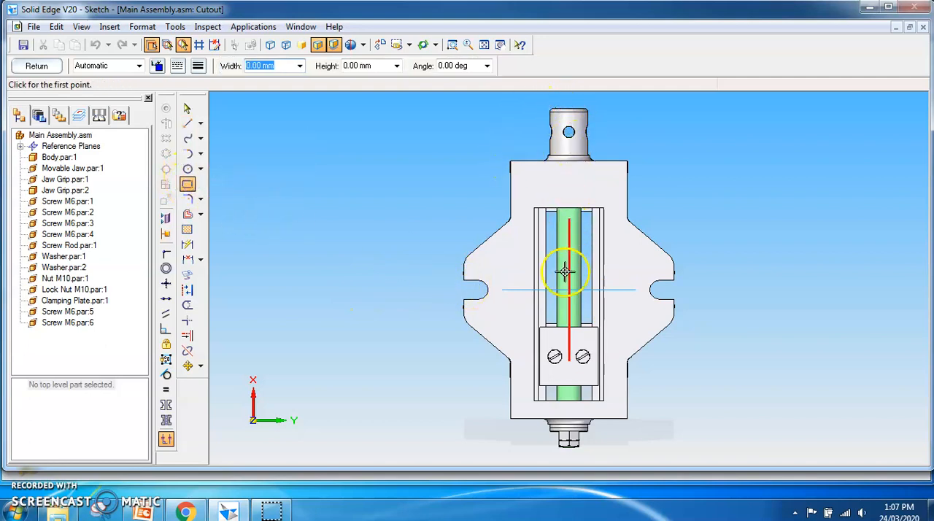
pyautogui.click(570, 100)
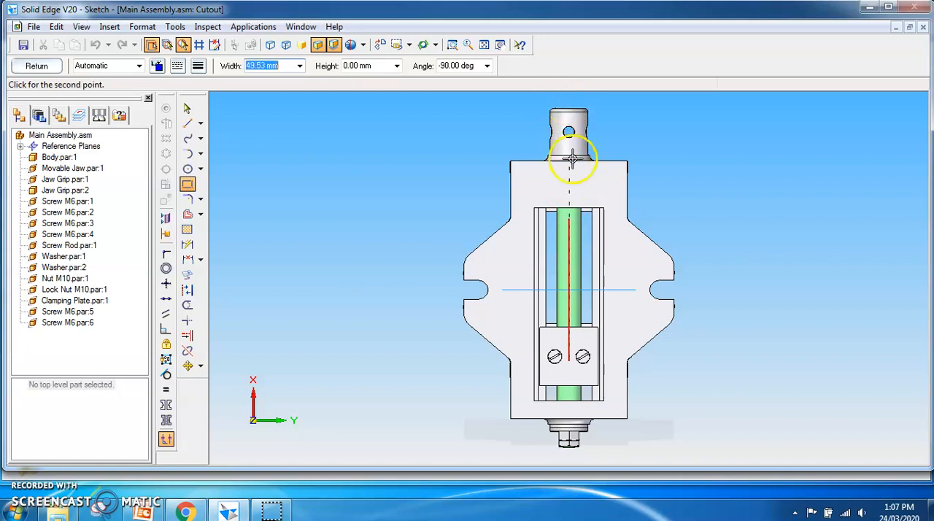
pyautogui.click(570, 460)
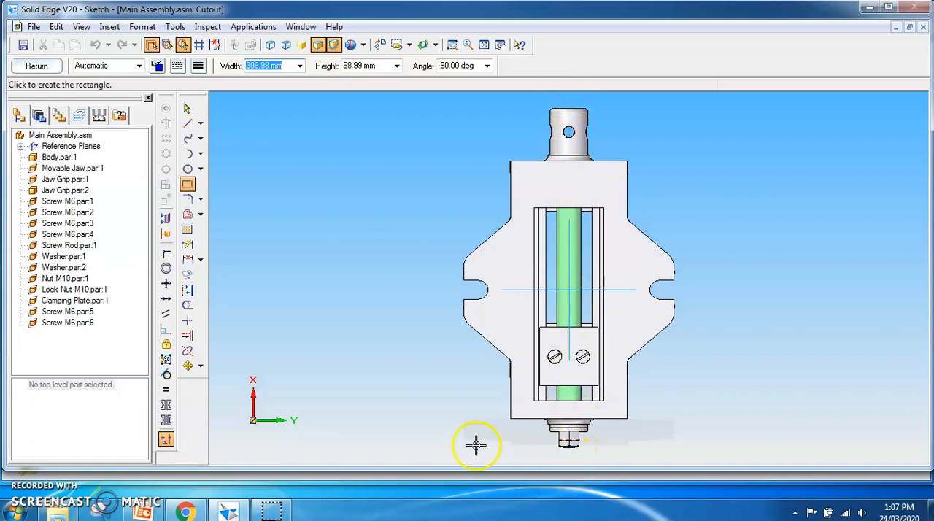
pyautogui.click(435, 439)
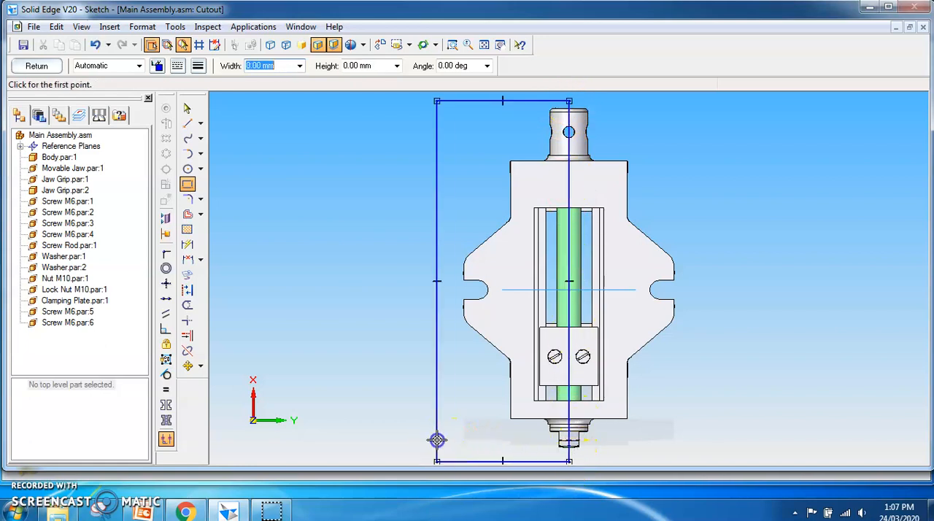
pyautogui.click(33, 65)
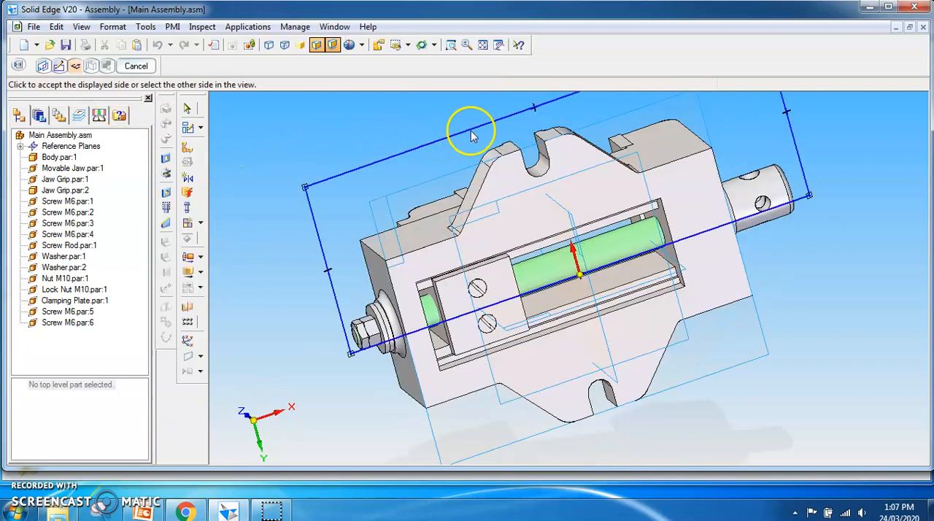
# - Cut away the material inside the rectangle and extend the section upward past the top of the vise
pyautogui.click(407, 45)
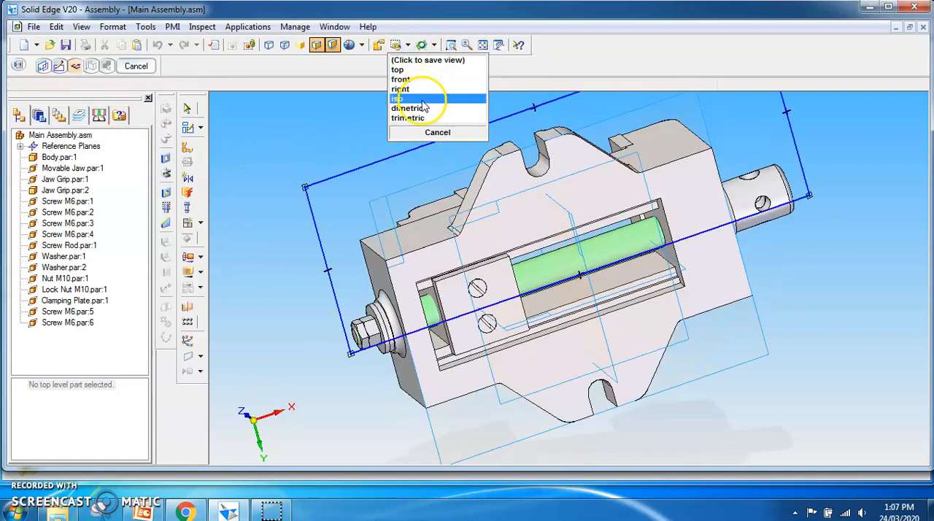
pyautogui.click(426, 98)
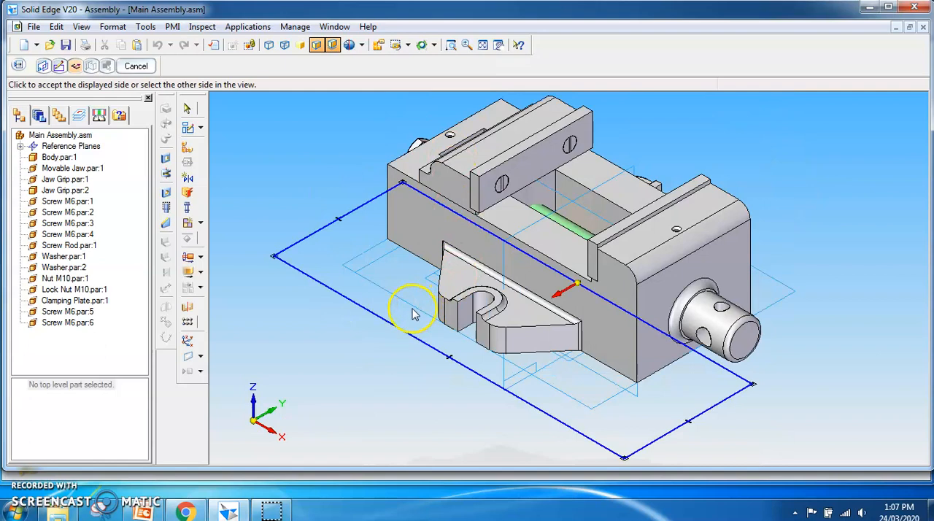
pyautogui.click(413, 314)
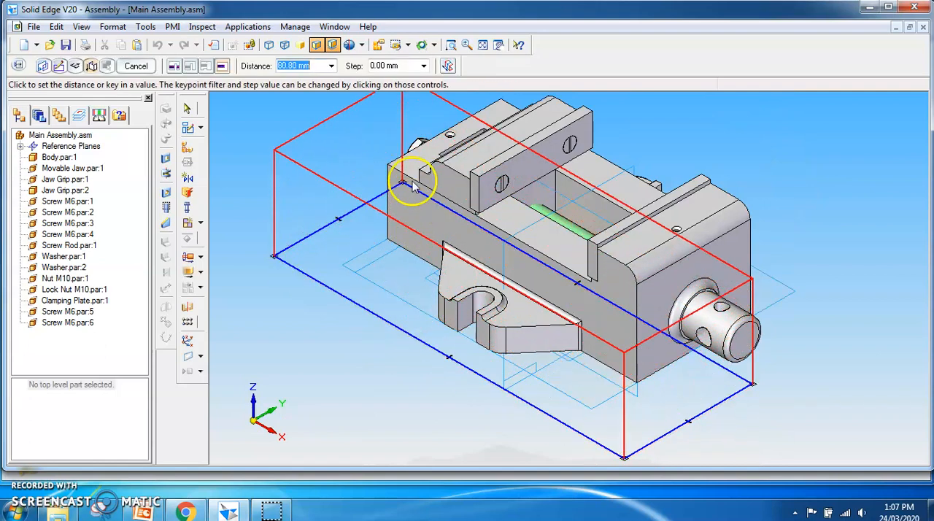
pyautogui.click(416, 102)
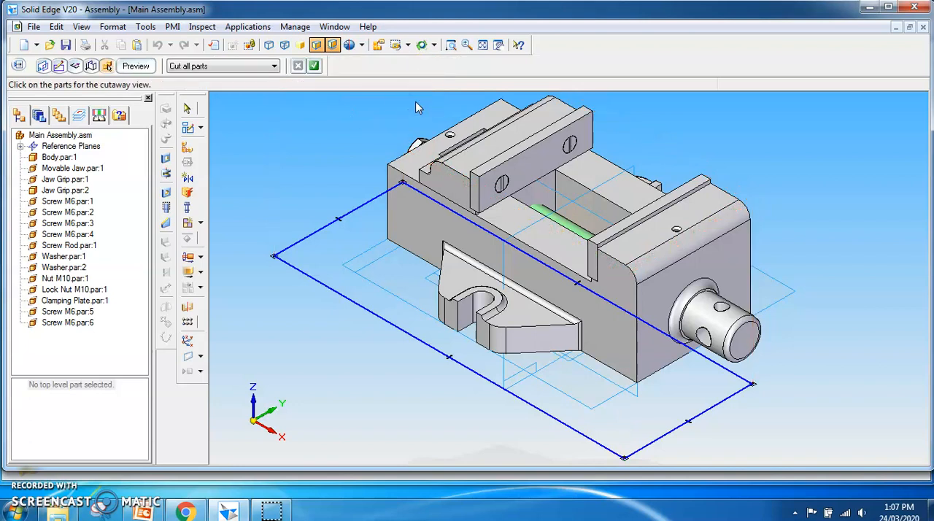
# - Limit the section to Cut only selected parts, choosing the Body, Movable Jaw, both Jaw Grips, Screw Rod and Clamping Plate
pyautogui.click(137, 66)
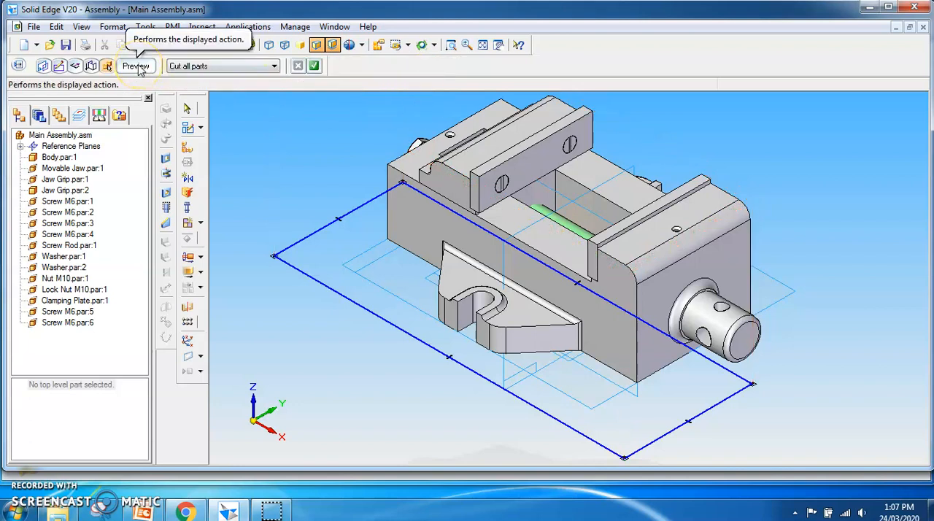
pyautogui.click(240, 67)
pyautogui.click(244, 86)
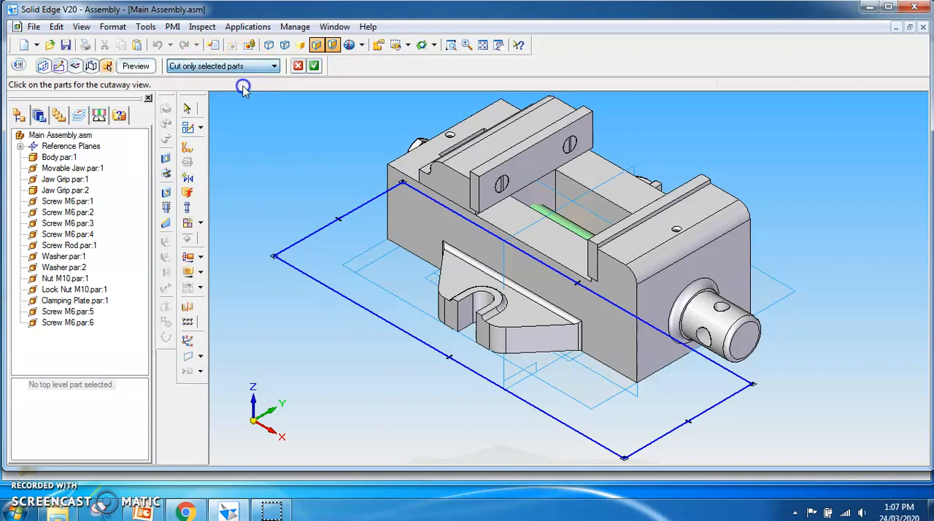
pyautogui.click(404, 221)
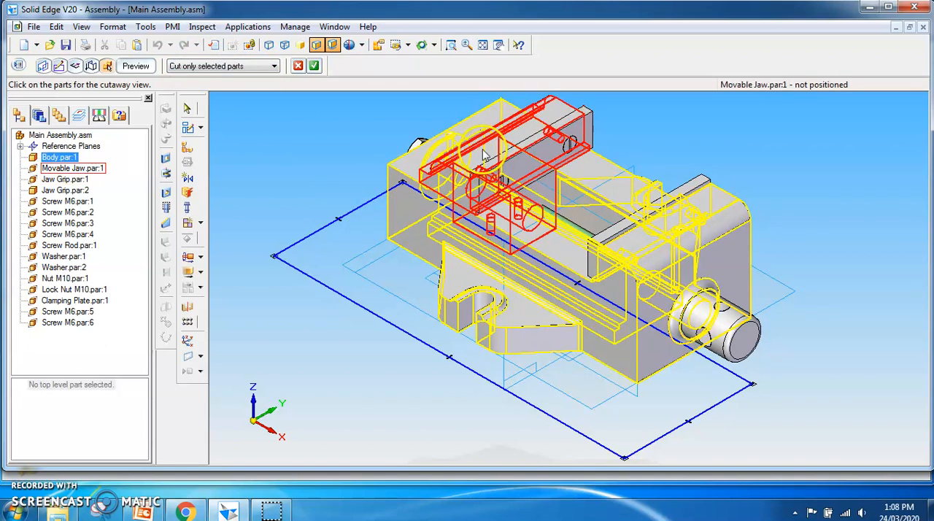
pyautogui.click(60, 169)
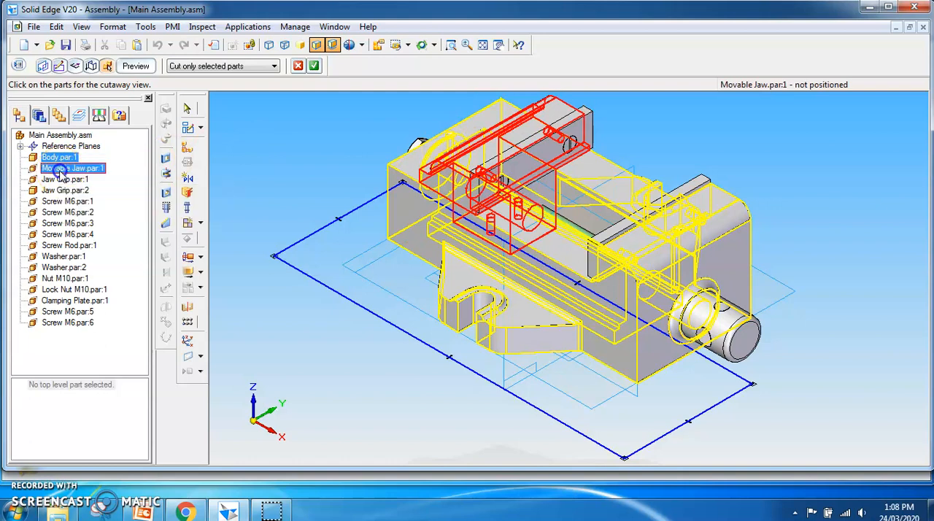
pyautogui.click(63, 181)
pyautogui.click(63, 191)
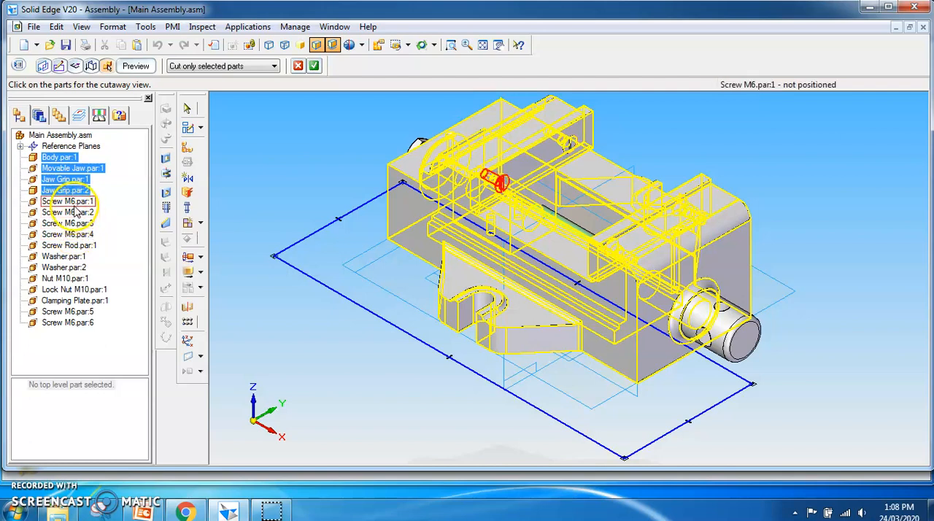
pyautogui.click(66, 248)
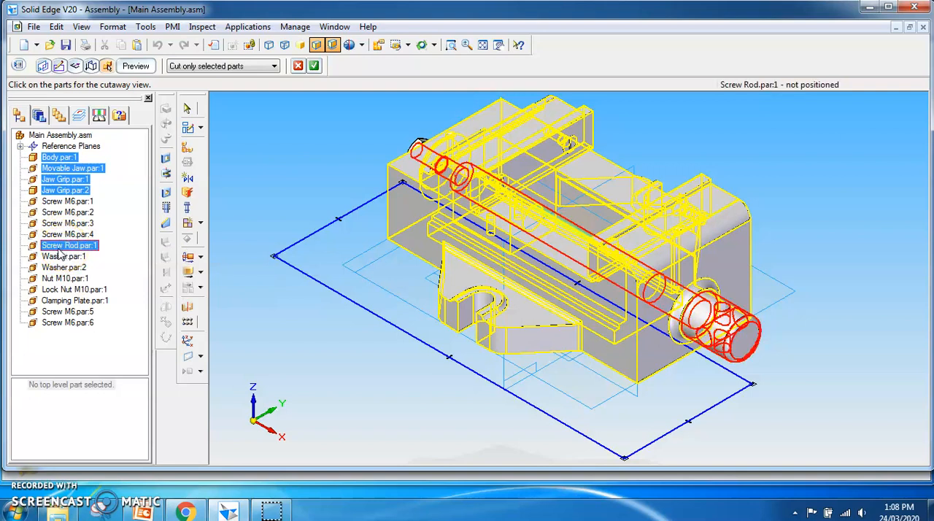
pyautogui.click(71, 301)
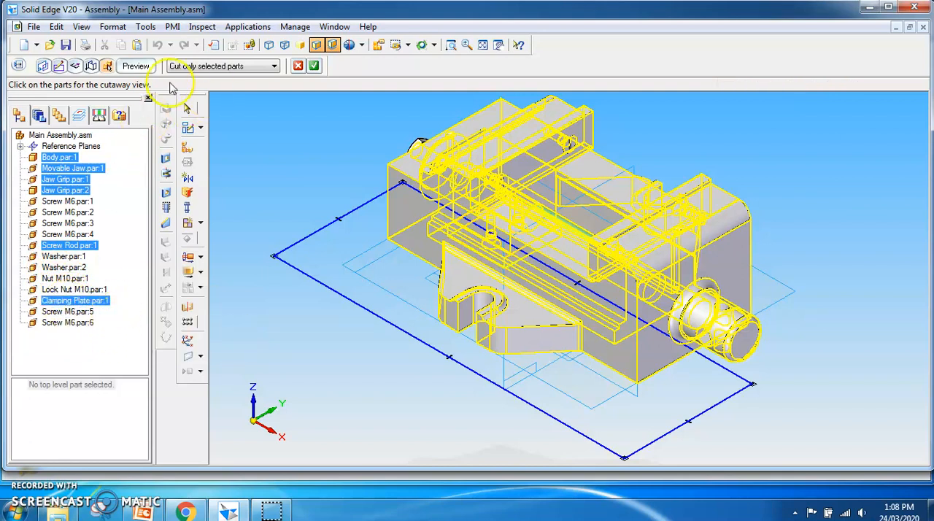
# - Preview and finish the section view, and inspect the cut vise from the front and in isometric orientation
pyautogui.click(136, 66)
pyautogui.click(135, 66)
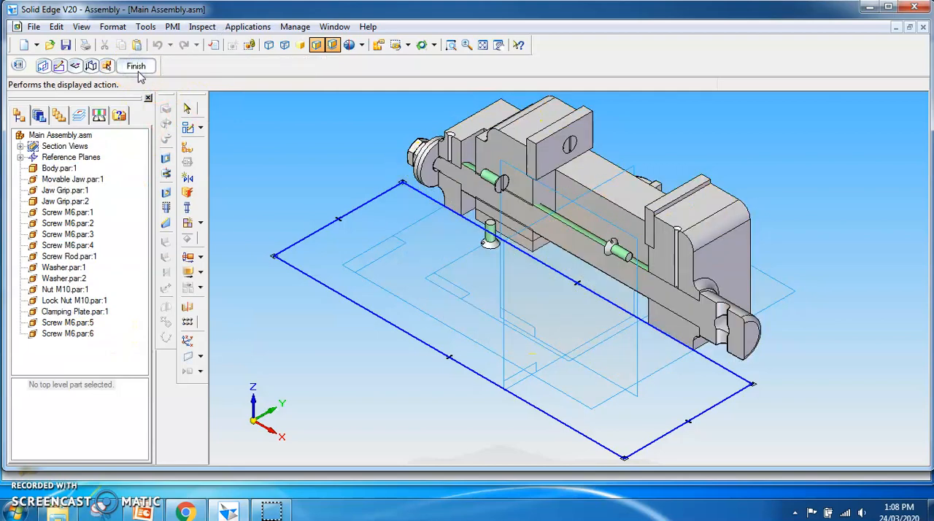
pyautogui.moveTo(347, 351); pyautogui.dragTo(358, 314, button='middle')
pyautogui.click(135, 67)
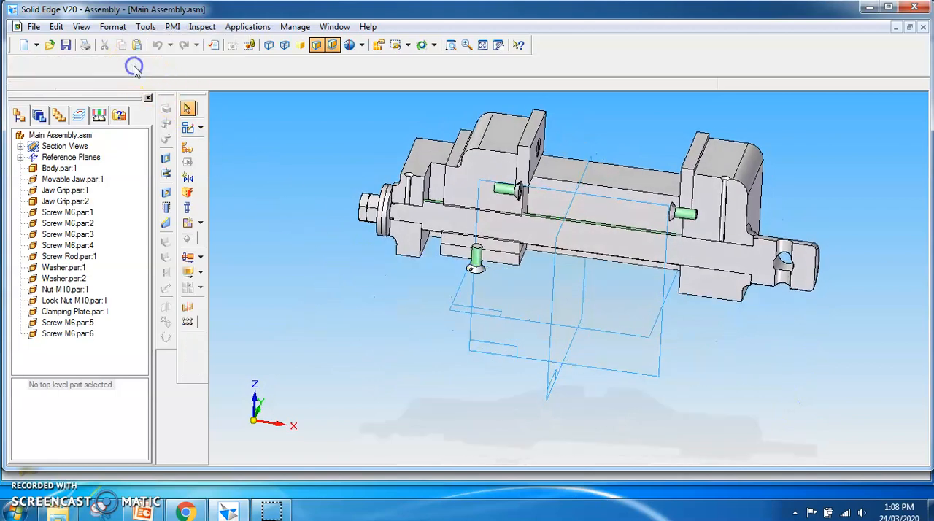
pyautogui.moveTo(368, 341); pyautogui.dragTo(303, 337, button='middle')
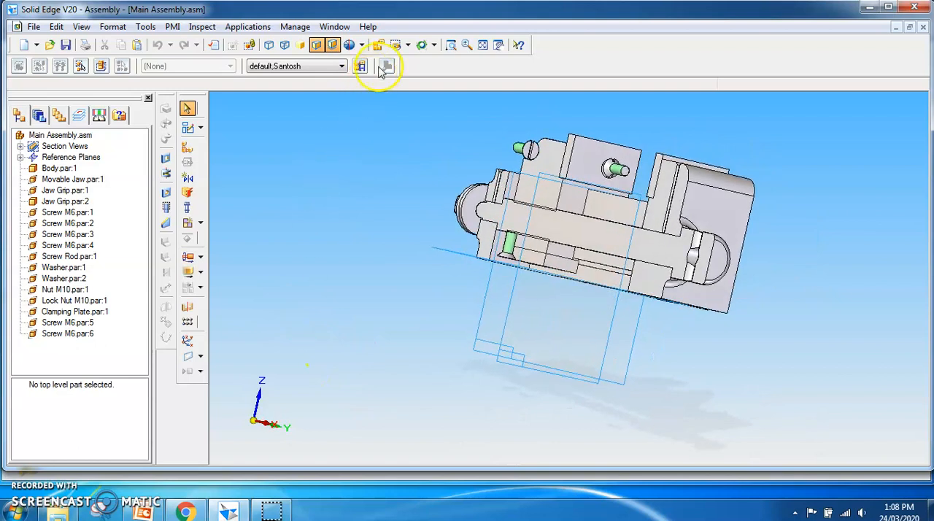
pyautogui.click(407, 46)
pyautogui.click(410, 77)
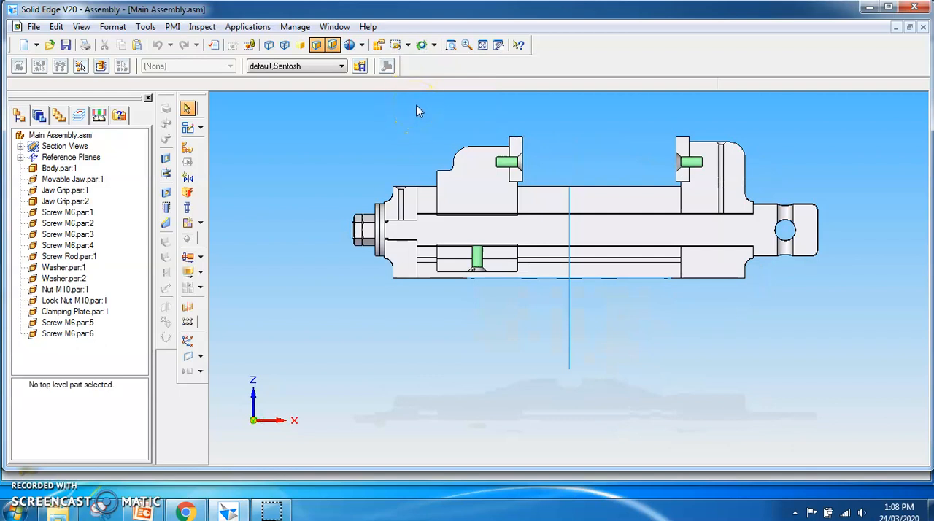
pyautogui.click(407, 46)
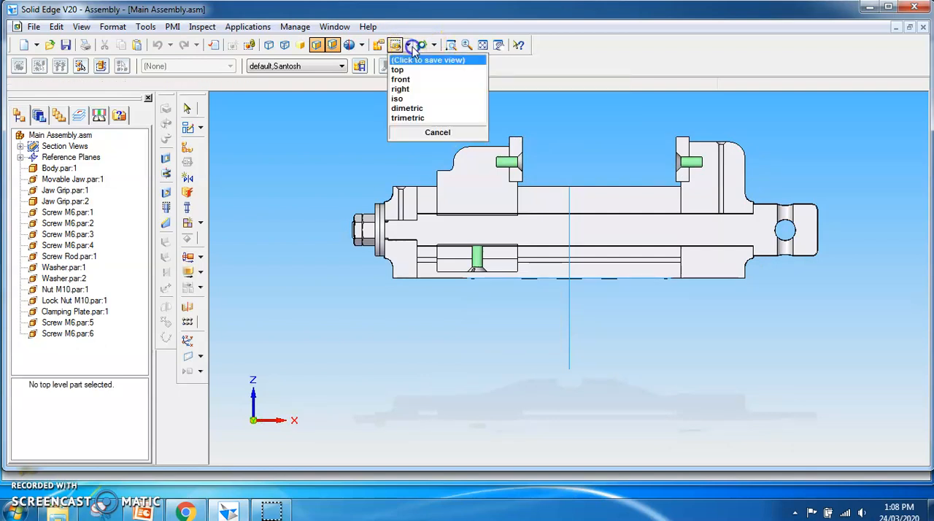
pyautogui.click(413, 102)
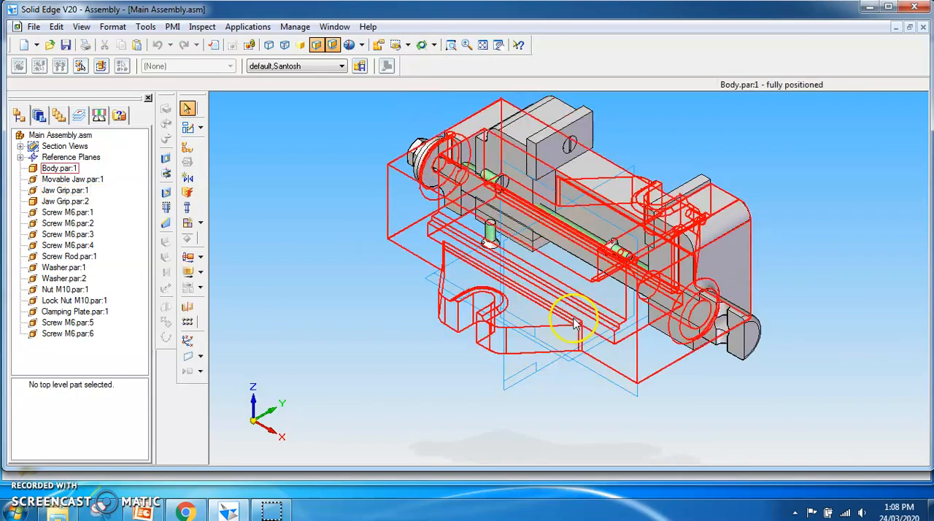
# - Create a drawing of the assembly from the normal.dft template with the Drawing View Creation Wizard
pyautogui.click(33, 27)
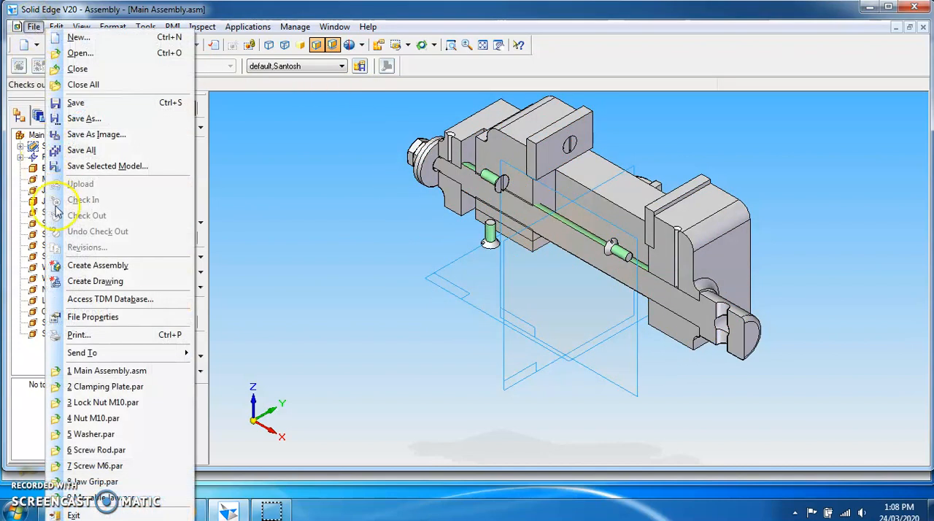
pyautogui.click(83, 283)
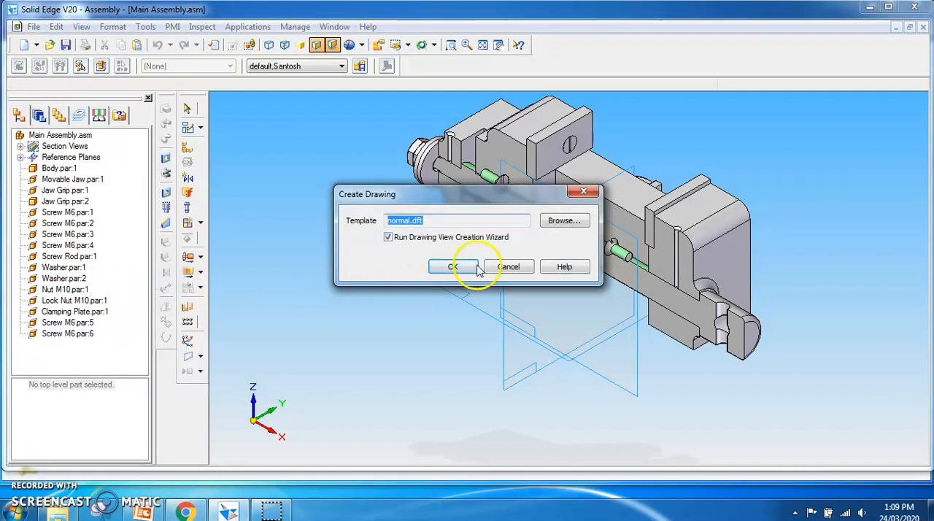
pyautogui.click(463, 268)
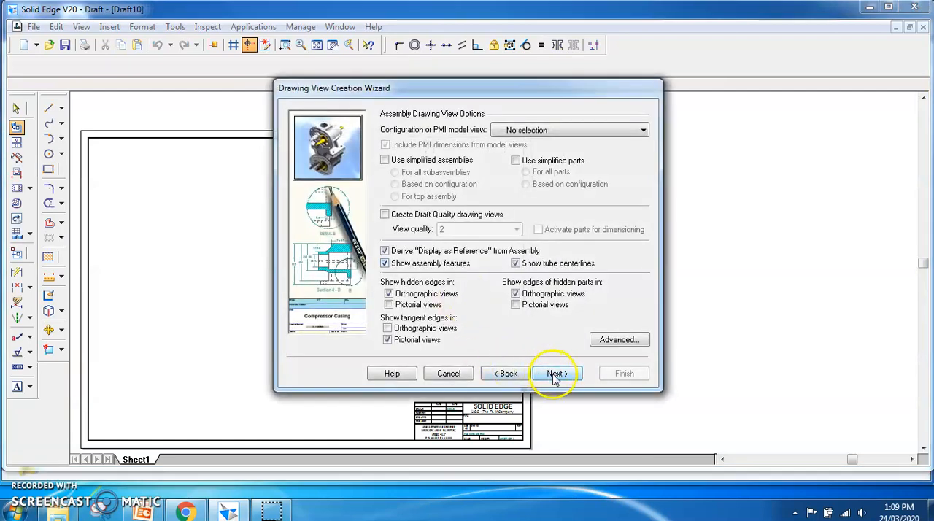
# - Use the front named view as the primary drawing view orientation and accept it in the custom orientation preview
pyautogui.click(555, 375)
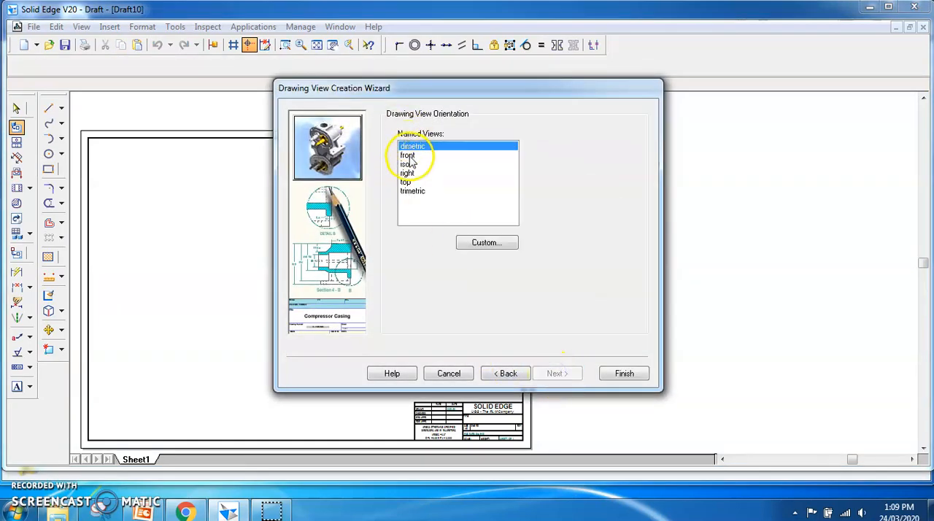
pyautogui.click(408, 155)
pyautogui.click(483, 244)
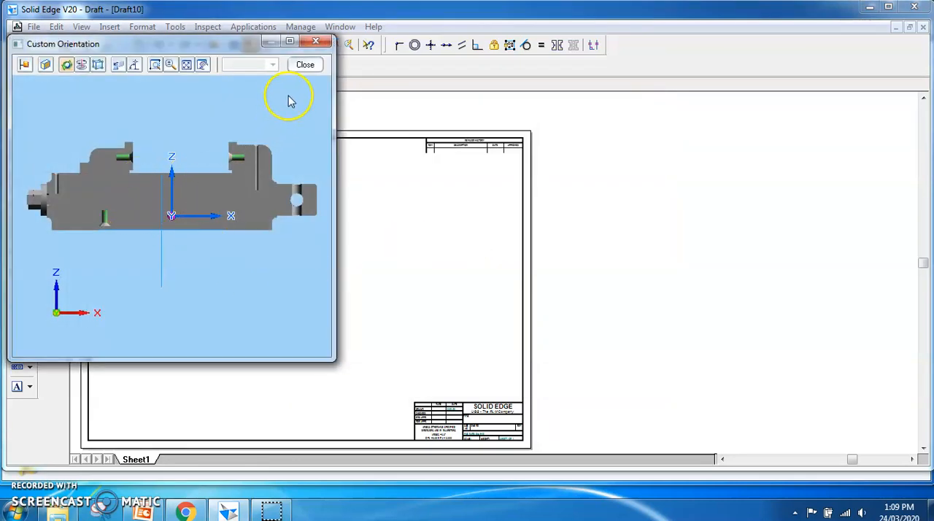
pyautogui.click(305, 65)
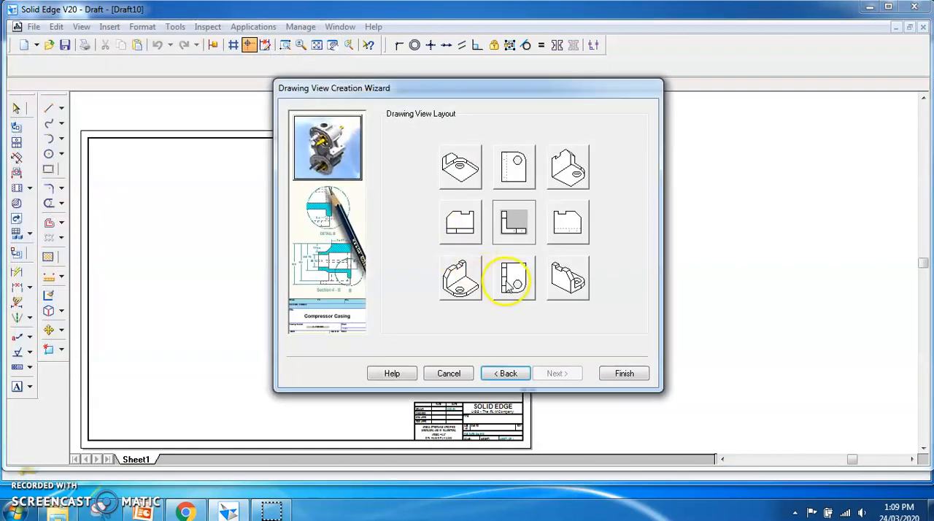
# - Add the plan view below the front view and the lower-right isometric view to the layout, and place the views on the sheet
pyautogui.click(512, 284)
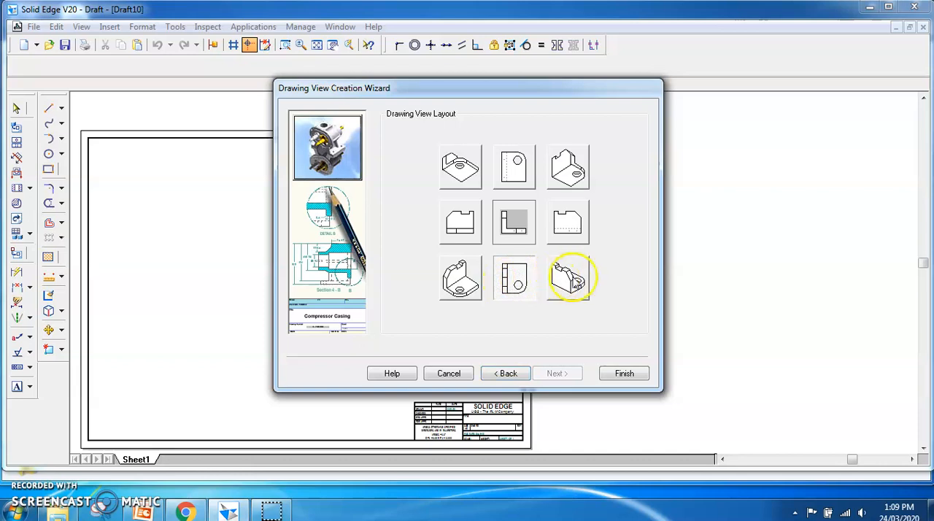
pyautogui.click(576, 280)
pyautogui.click(624, 375)
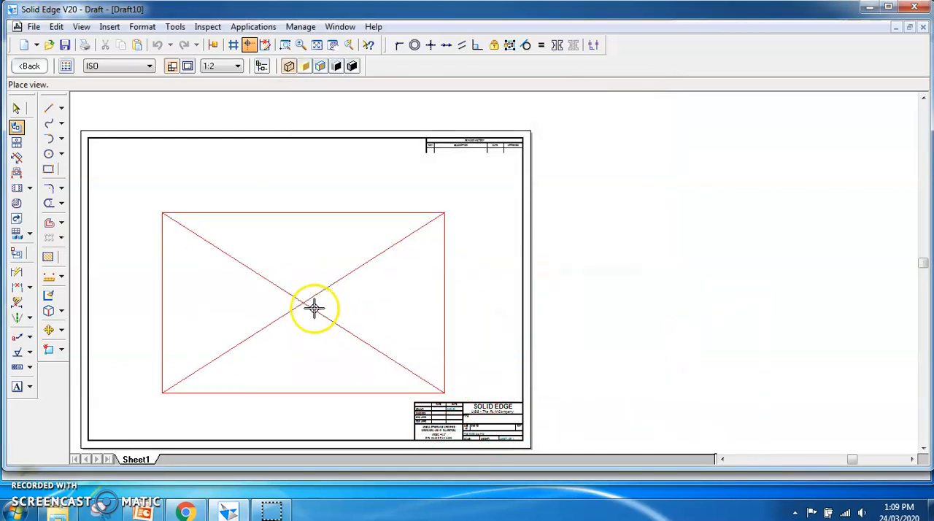
pyautogui.click(263, 285)
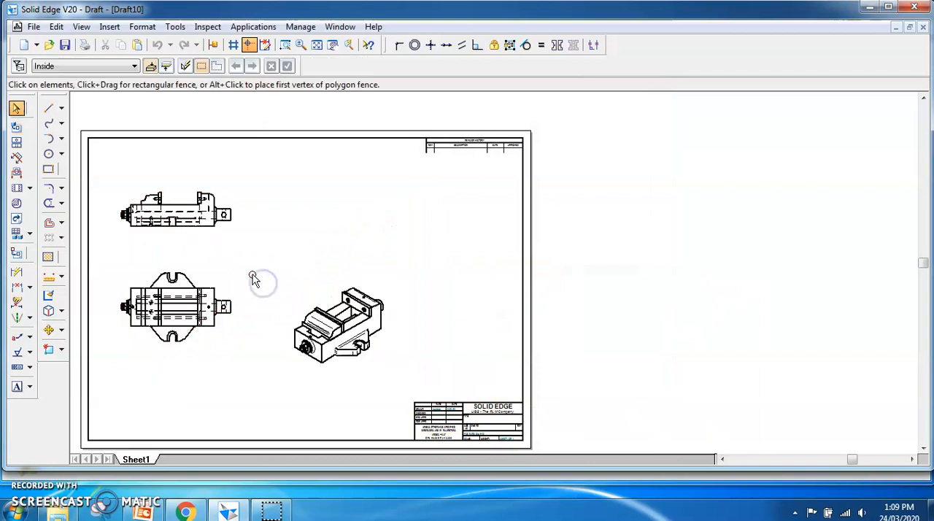
# - Change the background of Sheet1 to A4-Sheet in the sheet setup
pyautogui.rightClick(137, 463)
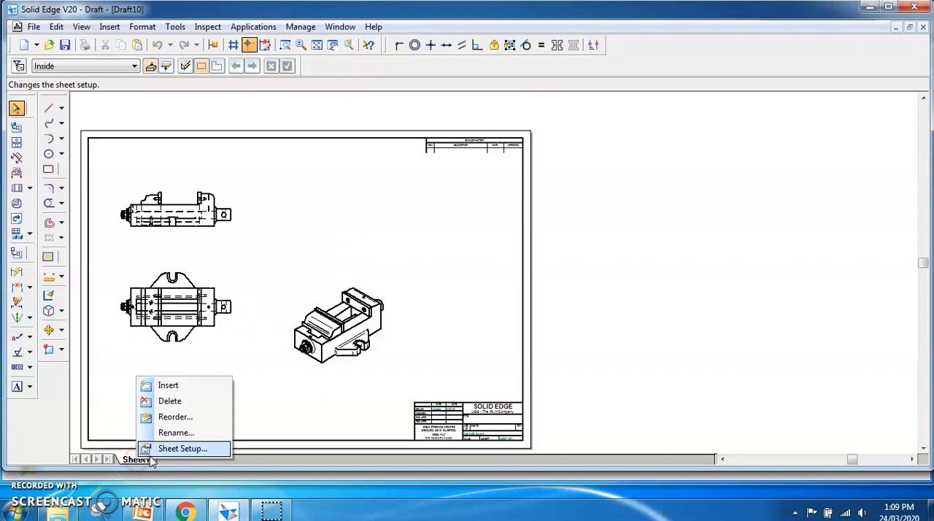
pyautogui.click(175, 449)
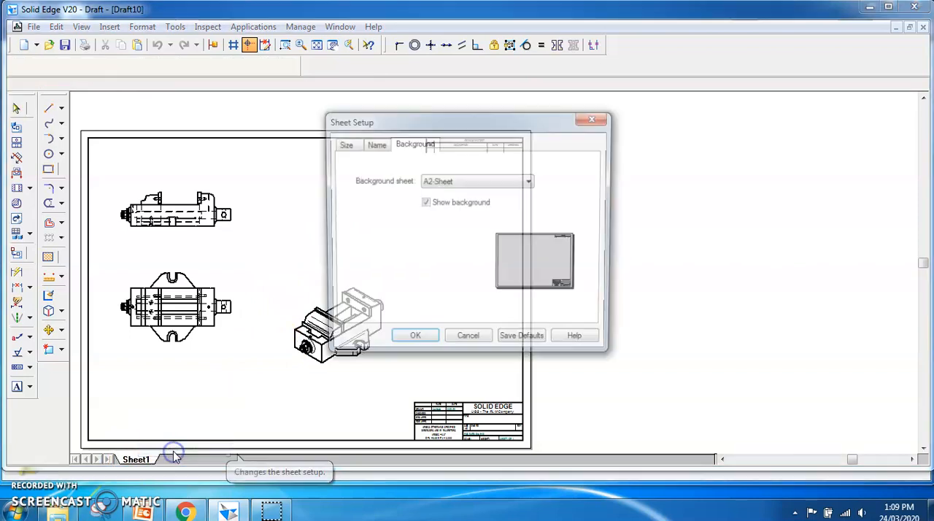
pyautogui.click(530, 182)
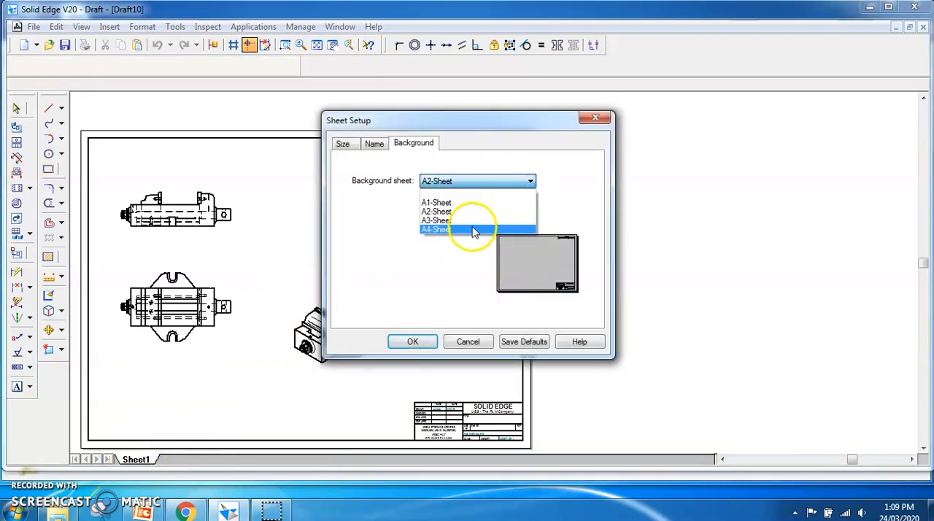
pyautogui.click(468, 234)
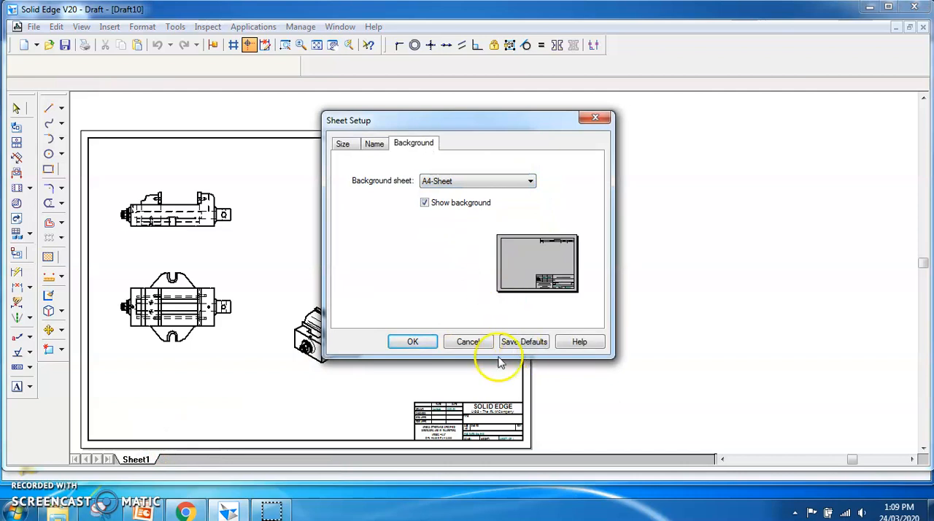
pyautogui.click(413, 342)
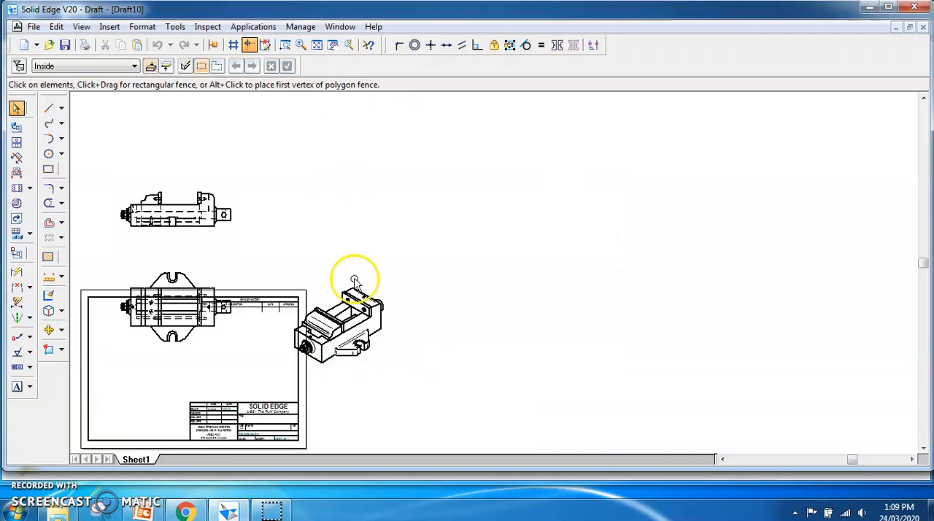
# - Display the background sheets and delete the revision history table from A4-Sheet
pyautogui.click(84, 30)
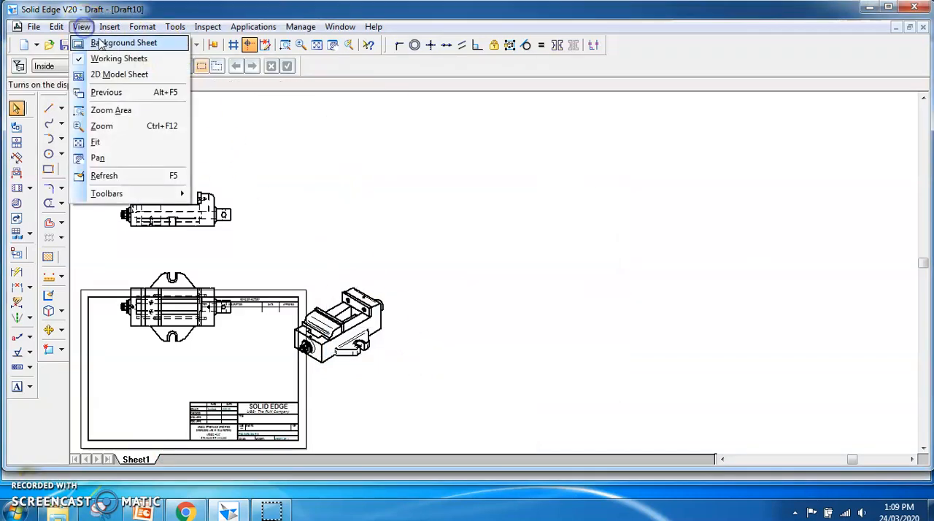
pyautogui.click(103, 45)
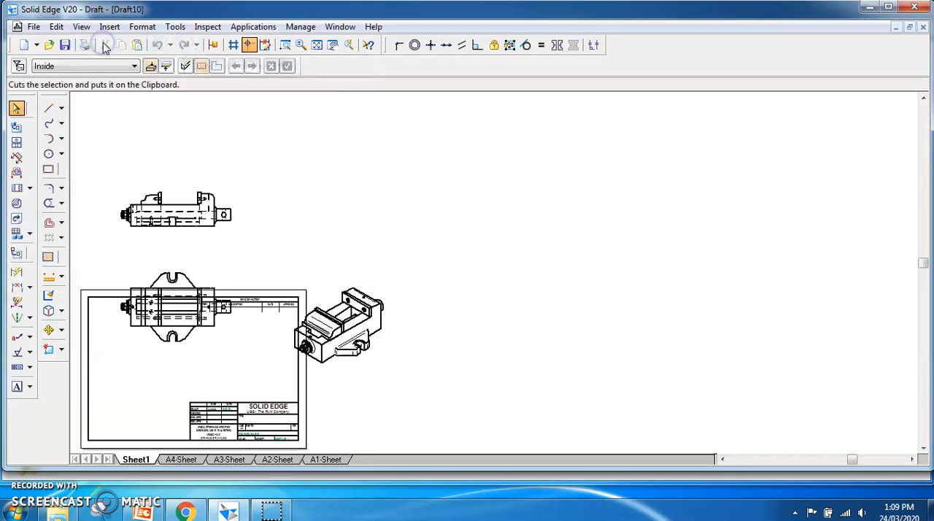
pyautogui.click(182, 460)
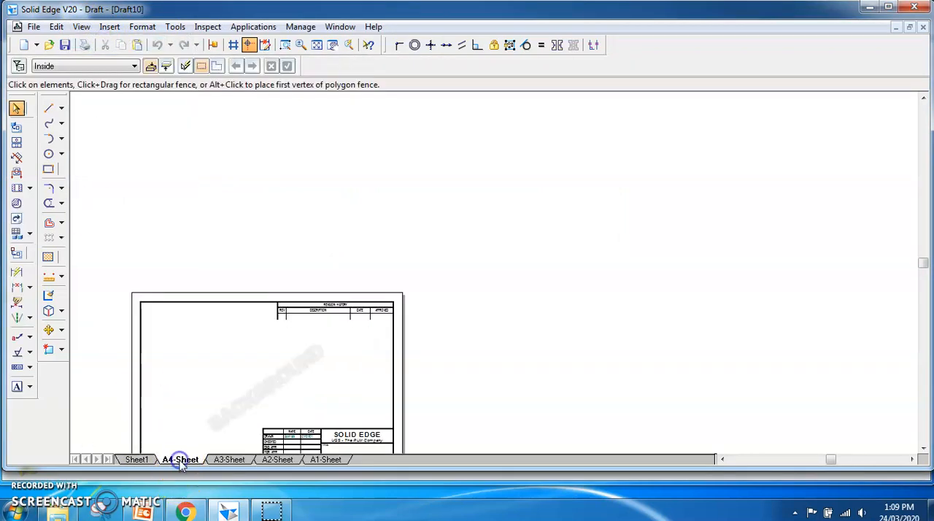
pyautogui.moveTo(269, 290); pyautogui.dragTo(419, 354)
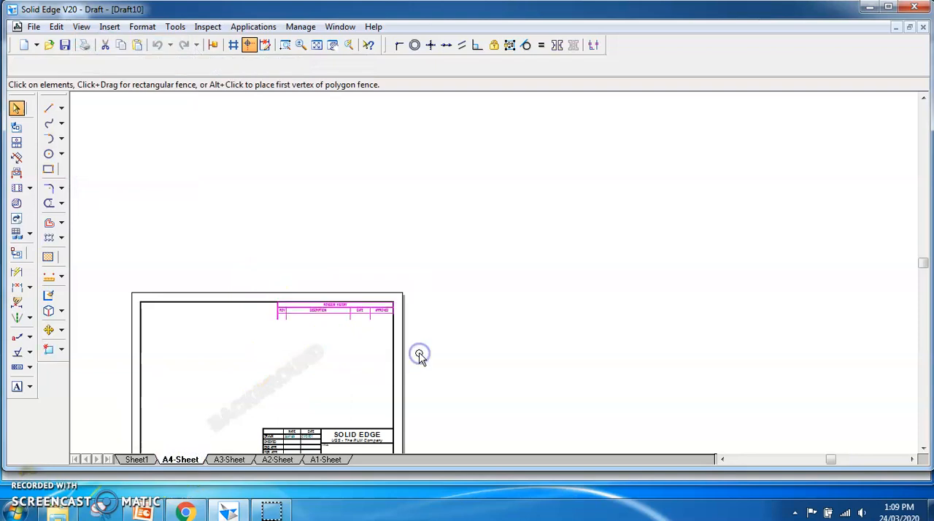
pyautogui.press('Delete')
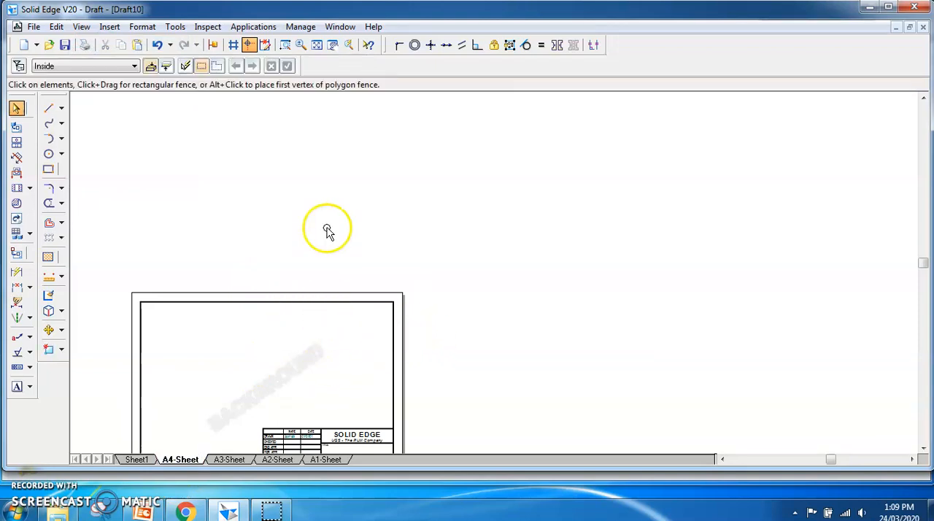
# - Delete the title block from A4-Sheet and turn off the background sheet display
pyautogui.click(319, 46)
pyautogui.moveTo(466, 308); pyautogui.dragTo(723, 439)
pyautogui.press('Delete')
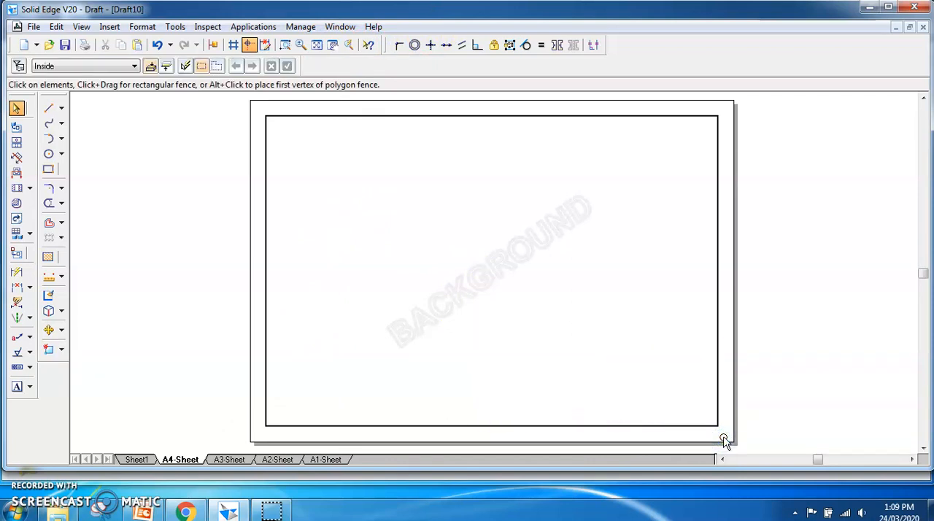
pyautogui.click(81, 26)
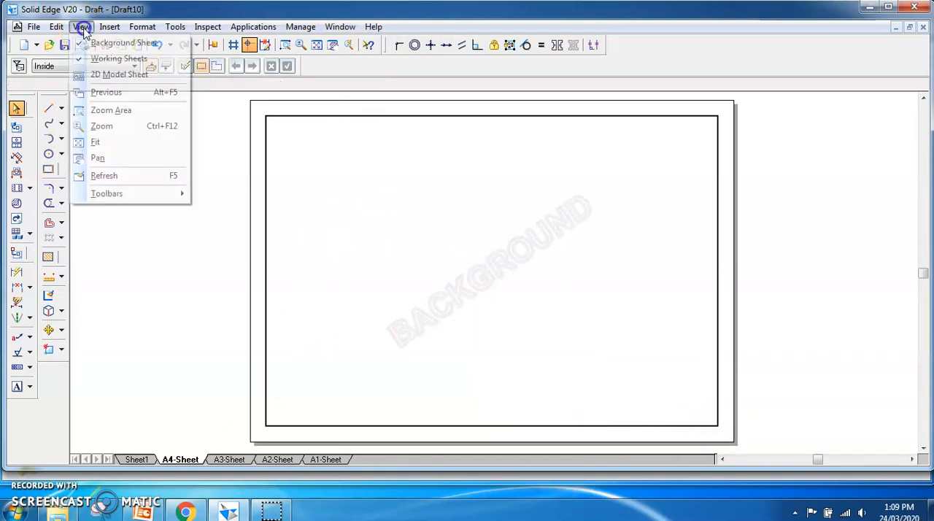
pyautogui.click(102, 45)
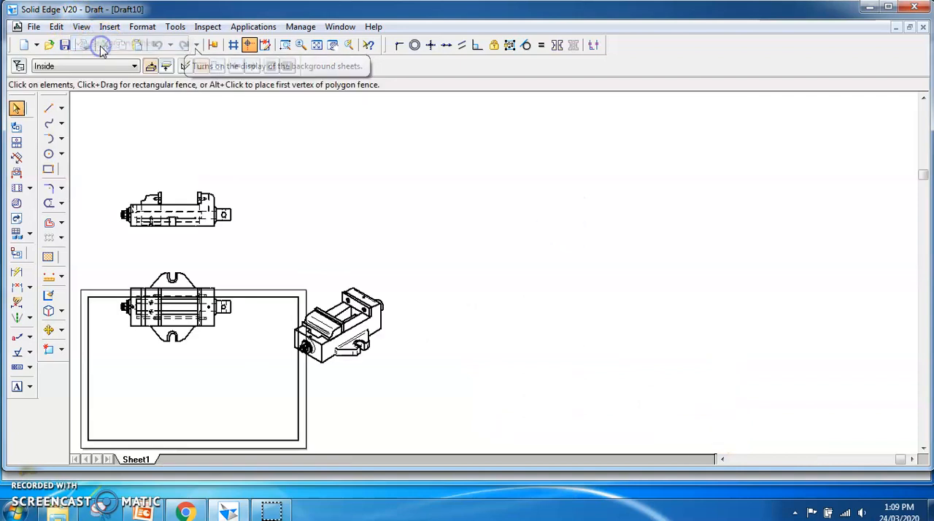
# - Move the plan, front and isometric views inside the A4 border, with the isometric view beside the two orthographic views
pyautogui.moveTo(176, 344); pyautogui.dragTo(157, 434)
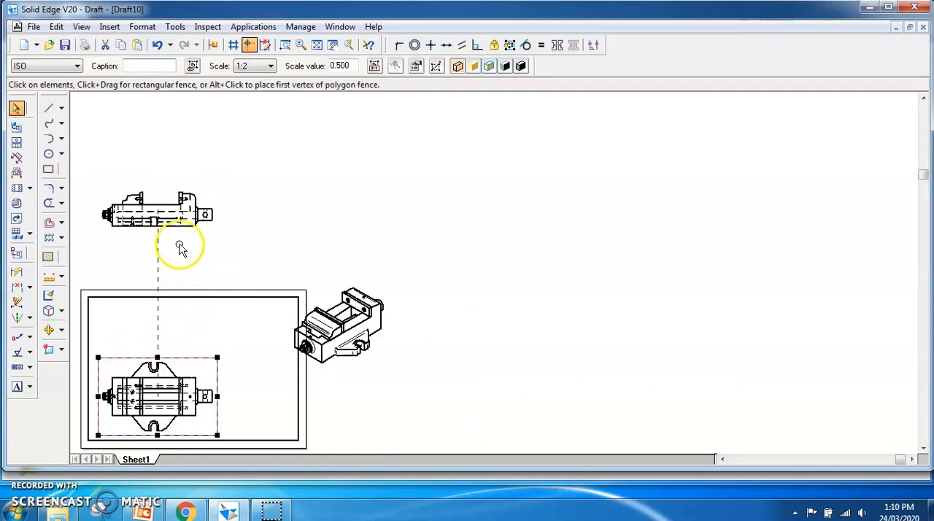
pyautogui.moveTo(179, 235); pyautogui.dragTo(174, 355)
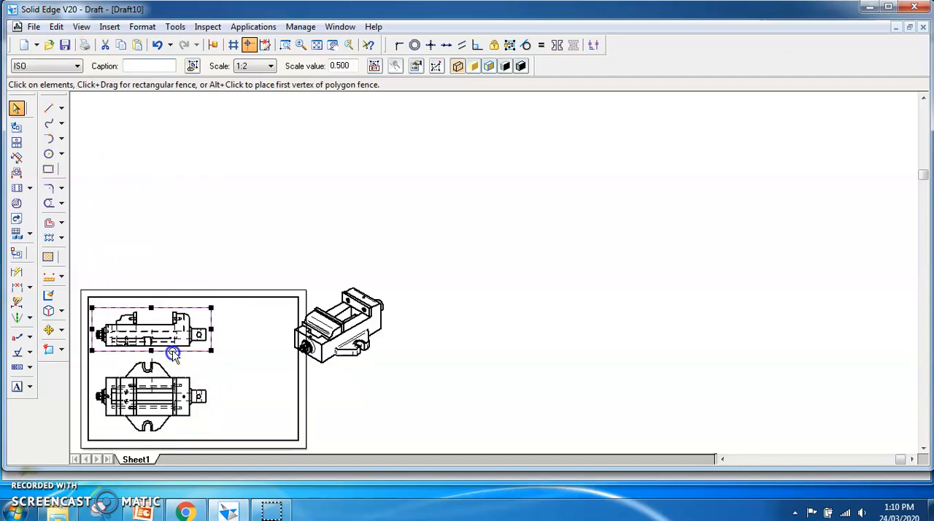
pyautogui.moveTo(332, 371); pyautogui.dragTo(255, 381)
pyautogui.click(316, 44)
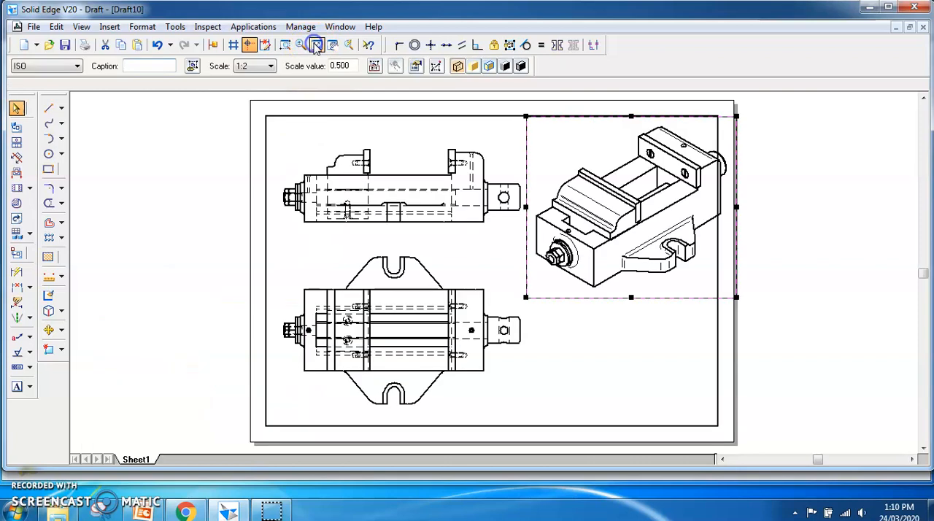
# - Set the isometric view's scale value to 0.35 and move the view slightly up within the border
pyautogui.click(657, 301)
pyautogui.doubleClick(343, 66)
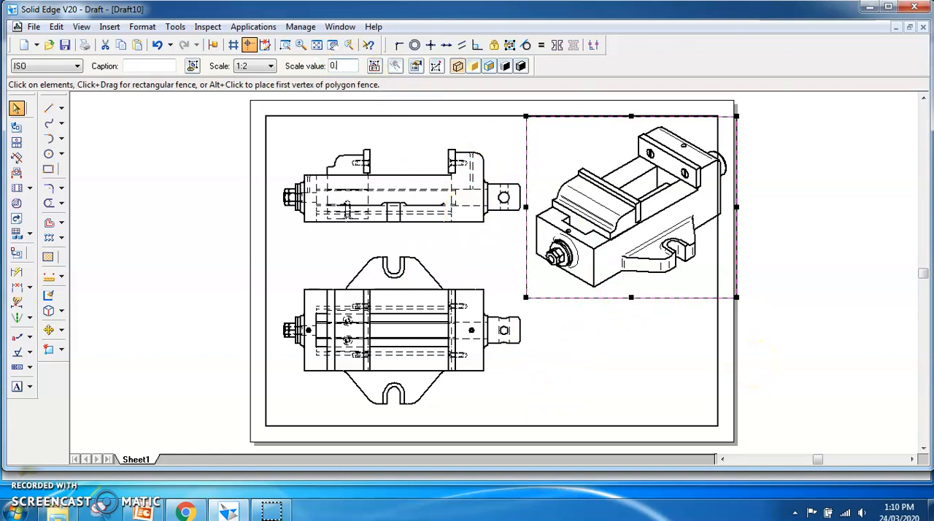
pyautogui.press('Return')
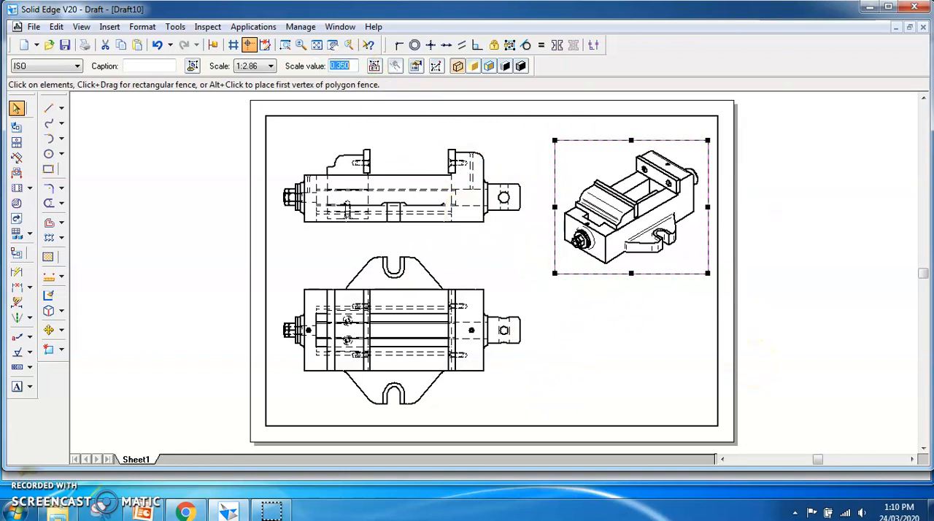
pyautogui.moveTo(672, 142); pyautogui.dragTo(666, 119)
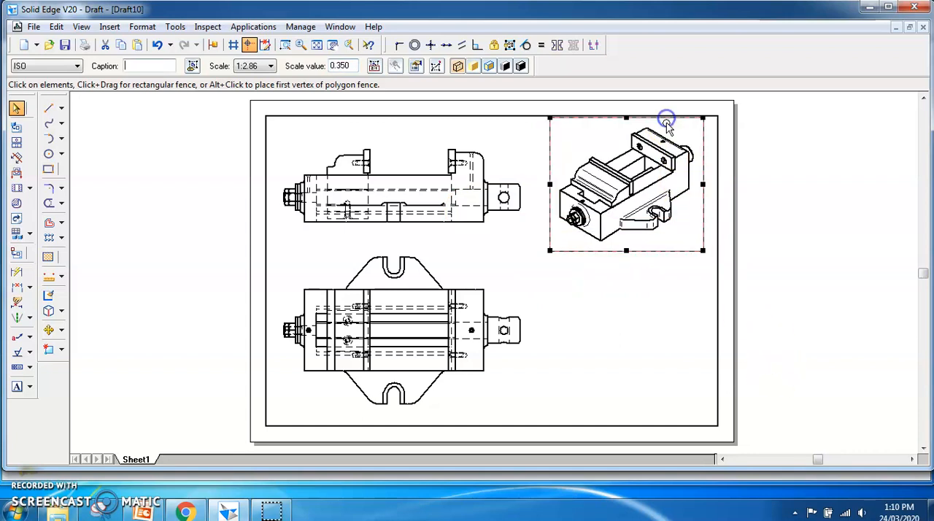
pyautogui.click(582, 294)
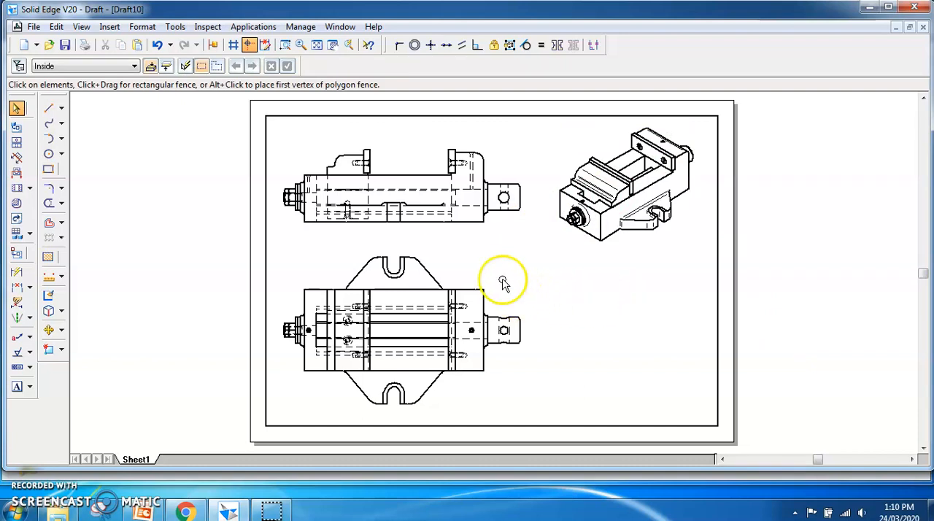
# - Enable Auto-Balloon on next update in the front view's properties and apply it
pyautogui.rightClick(476, 235)
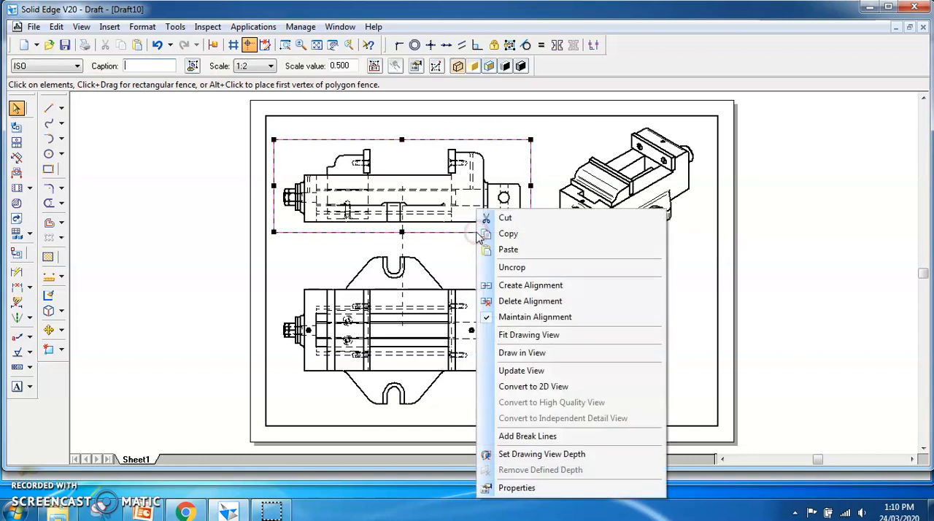
pyautogui.click(517, 488)
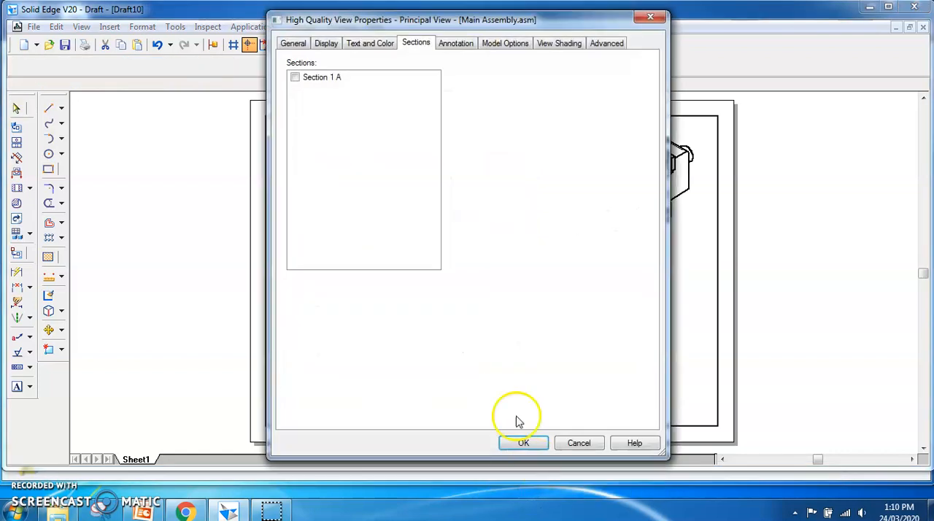
pyautogui.click(293, 45)
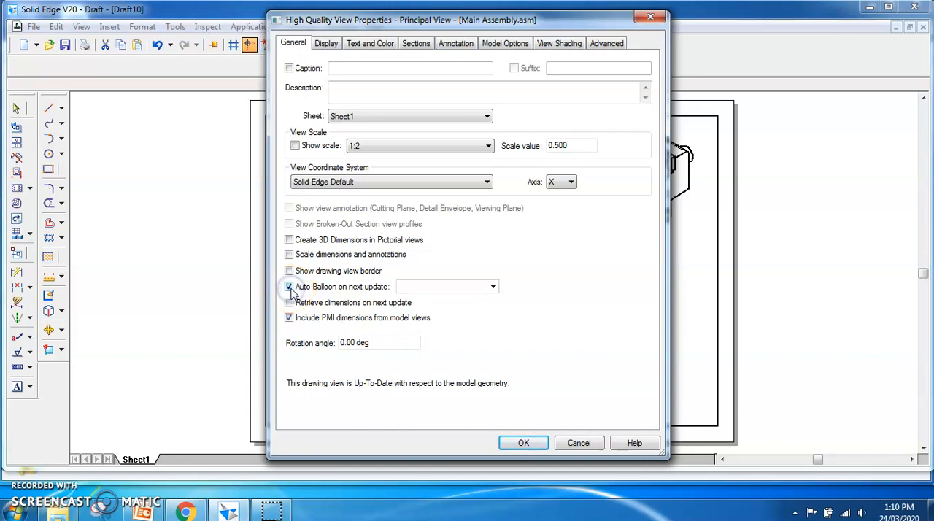
pyautogui.click(523, 447)
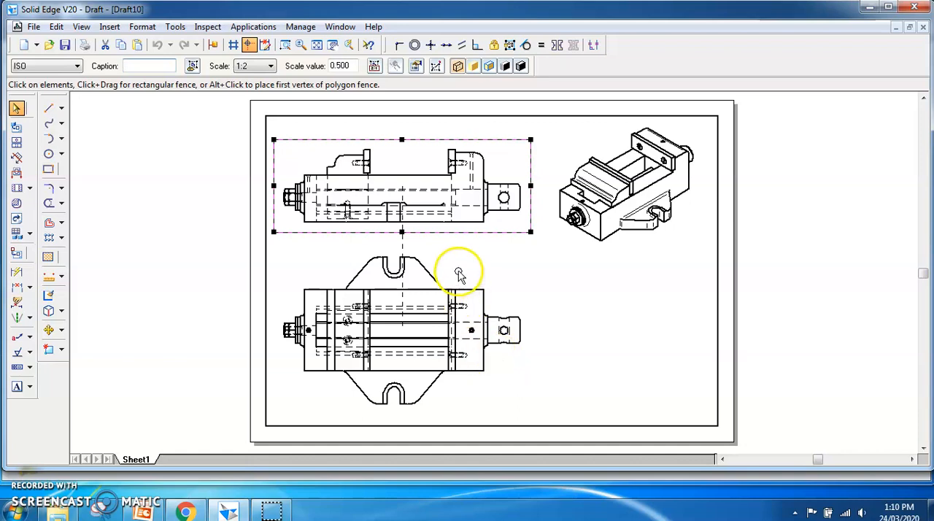
# - Reopen the front view's properties and turn off the hidden edge style for all assembly parts
pyautogui.rightClick(470, 235)
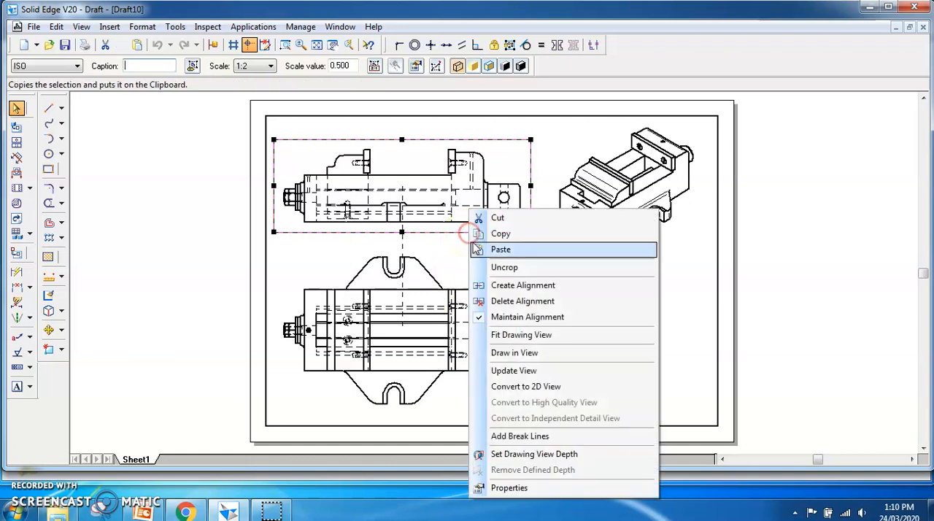
pyautogui.click(520, 487)
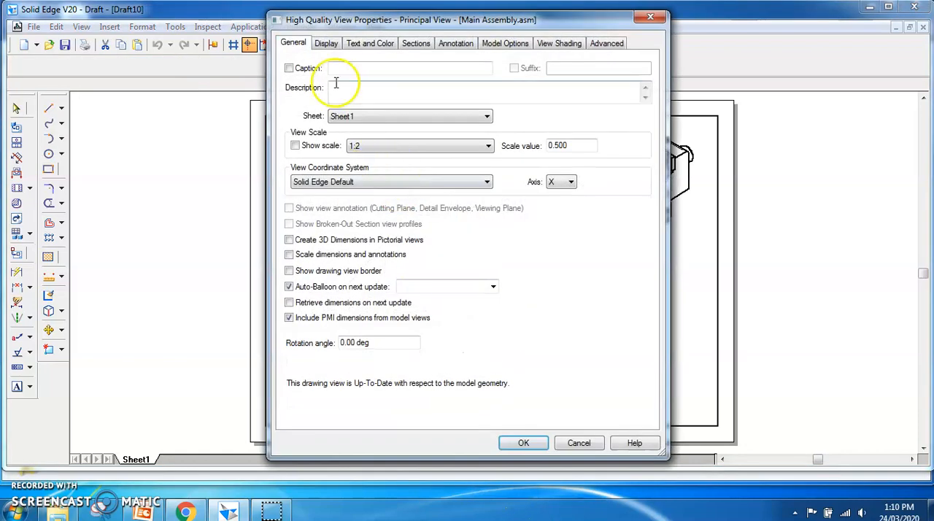
pyautogui.click(327, 44)
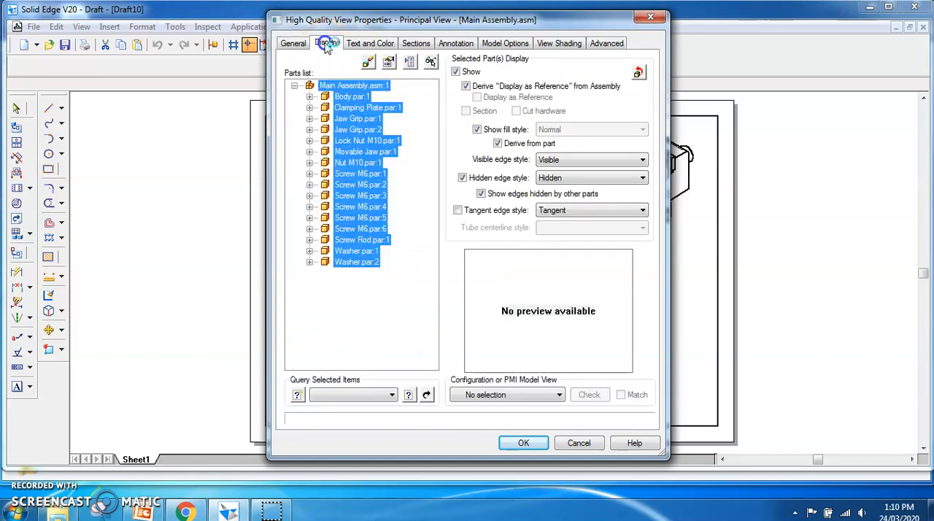
pyautogui.click(463, 178)
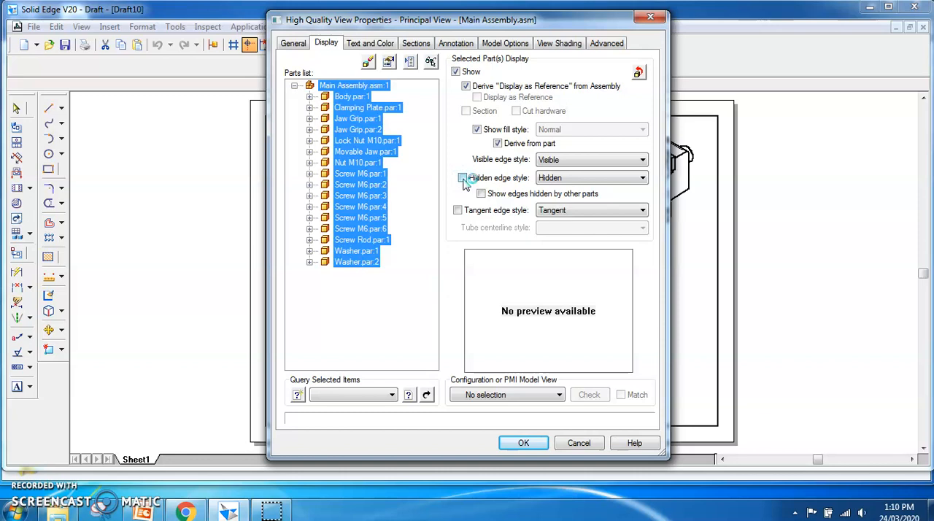
# - Set the front view's text font to Arial in its view properties
pyautogui.click(377, 44)
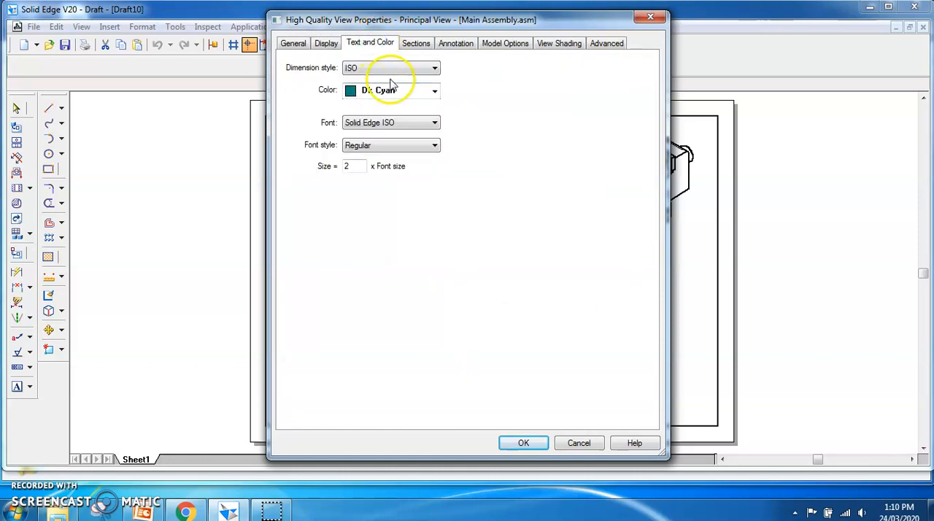
pyautogui.click(434, 123)
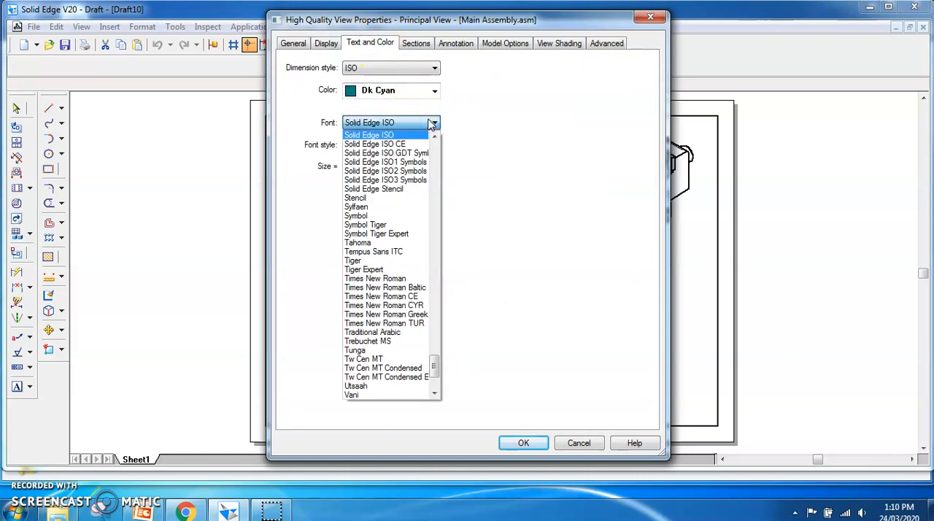
pyautogui.press('a')
pyautogui.click(368, 215)
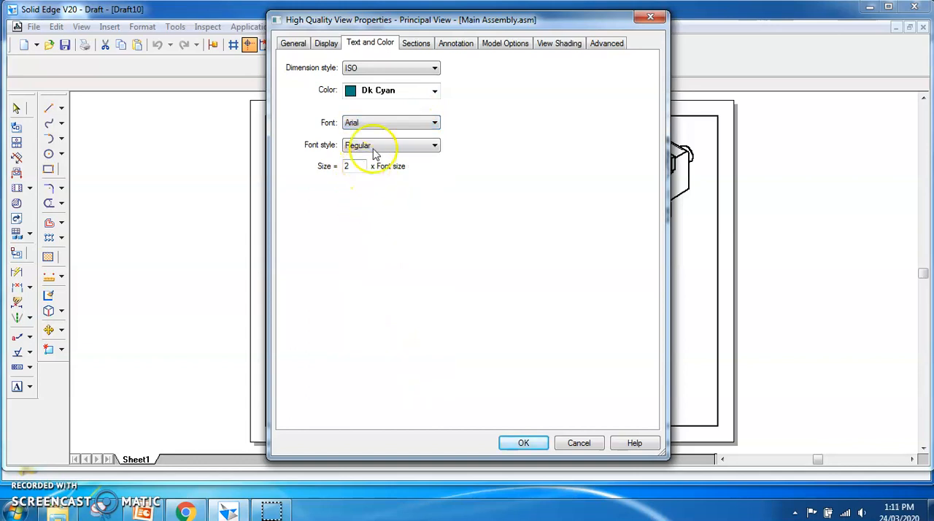
# - Enable Section 1 A for the front view, apply the properties and update the view
pyautogui.click(412, 43)
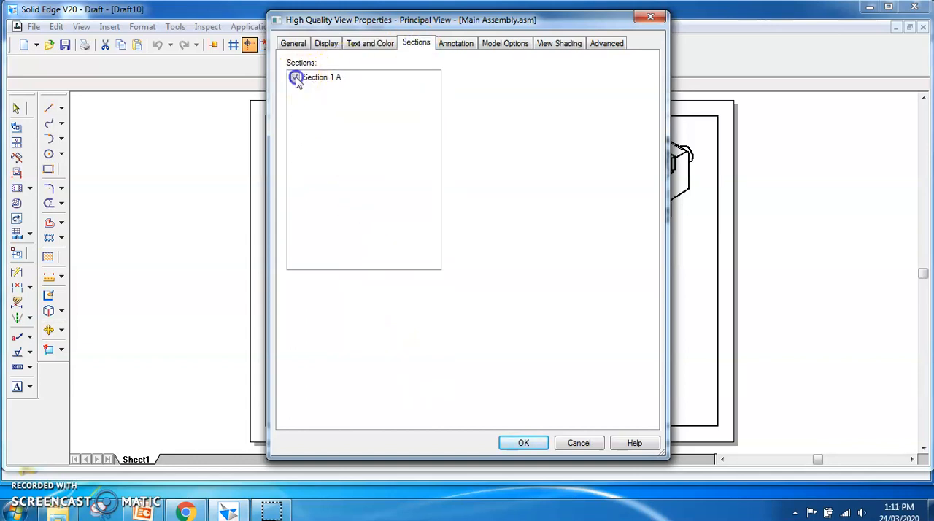
pyautogui.click(524, 444)
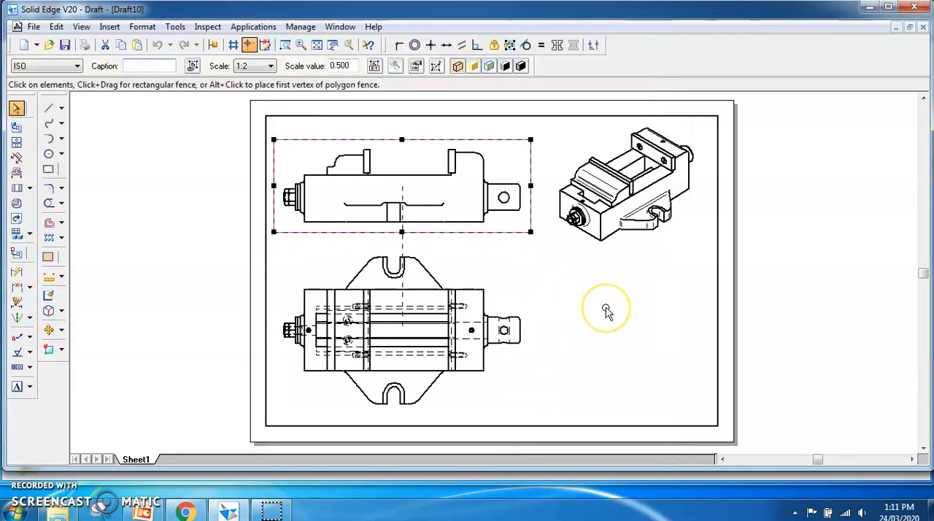
pyautogui.rightClick(497, 233)
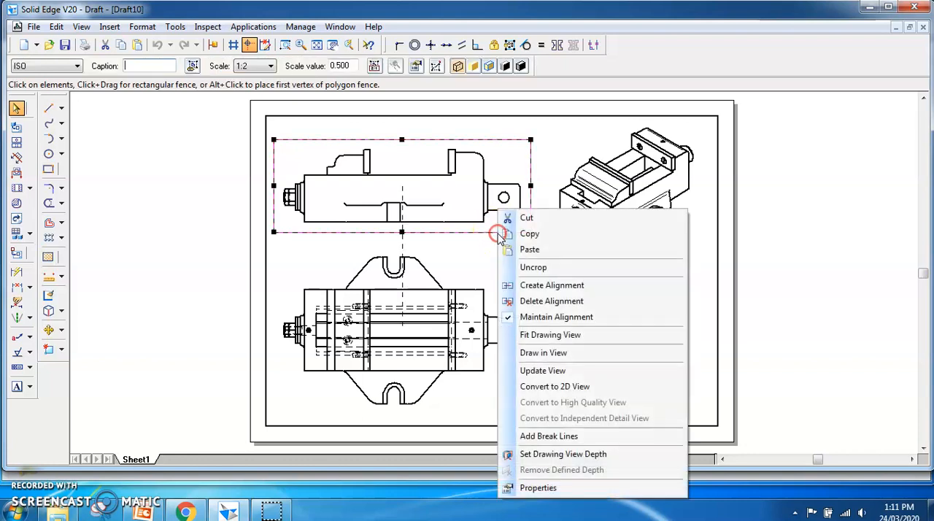
pyautogui.click(568, 371)
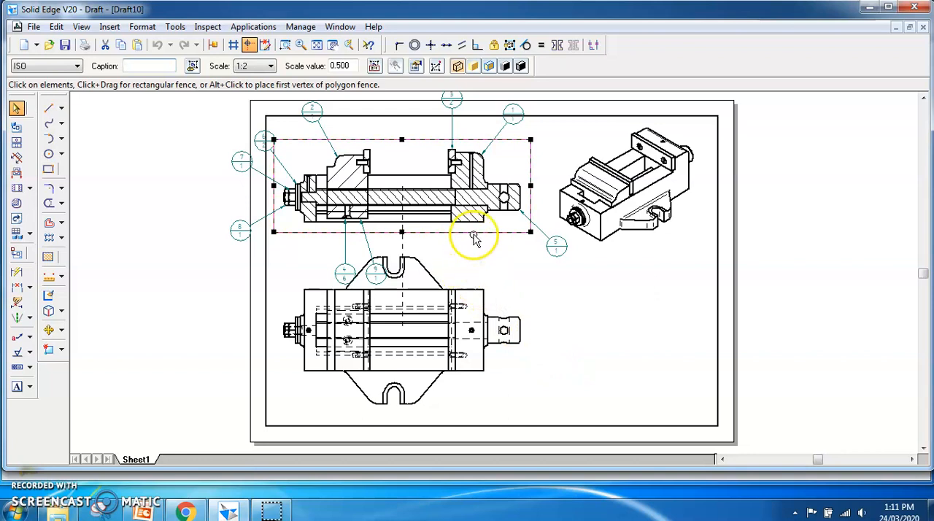
# - Reposition the item balloons close around the sectioned front view so they all sit inside the drawing border
pyautogui.click(317, 45)
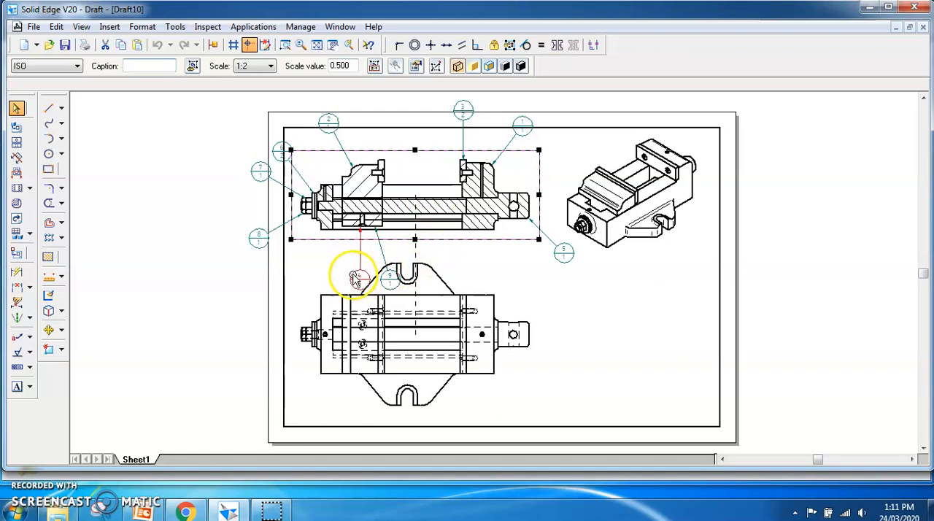
pyautogui.click(355, 273)
pyautogui.moveTo(334, 255); pyautogui.dragTo(334, 255)
pyautogui.moveTo(390, 273); pyautogui.dragTo(370, 258)
pyautogui.moveTo(563, 255); pyautogui.dragTo(552, 239)
pyautogui.moveTo(525, 124); pyautogui.dragTo(481, 143)
pyautogui.moveTo(337, 130); pyautogui.dragTo(354, 140)
pyautogui.moveTo(287, 161); pyautogui.dragTo(296, 177)
pyautogui.moveTo(268, 239); pyautogui.dragTo(301, 243)
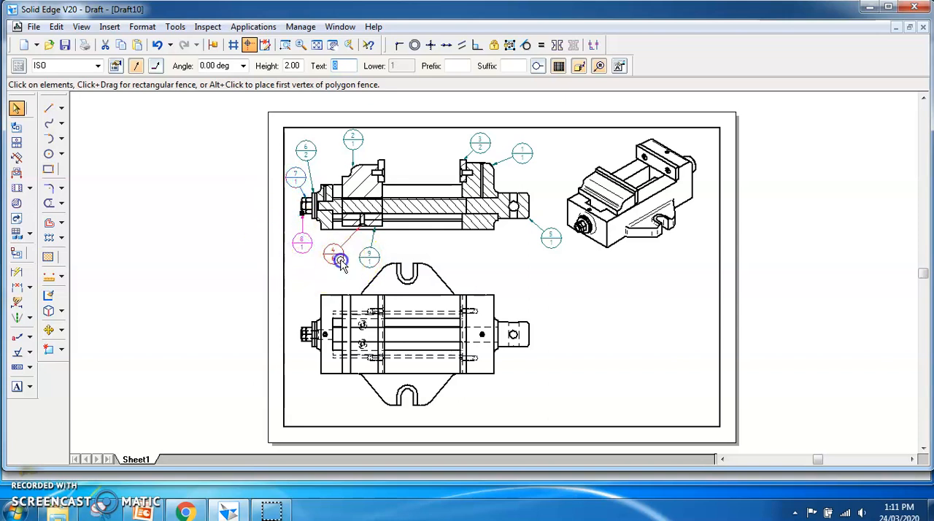
# - Select all nine balloons of the front view and turn off their item count display
pyautogui.keyDown('ctrl'); pyautogui.click(373, 257); pyautogui.keyUp('ctrl')
pyautogui.keyDown('ctrl'); pyautogui.click(549, 237); pyautogui.keyUp('ctrl')
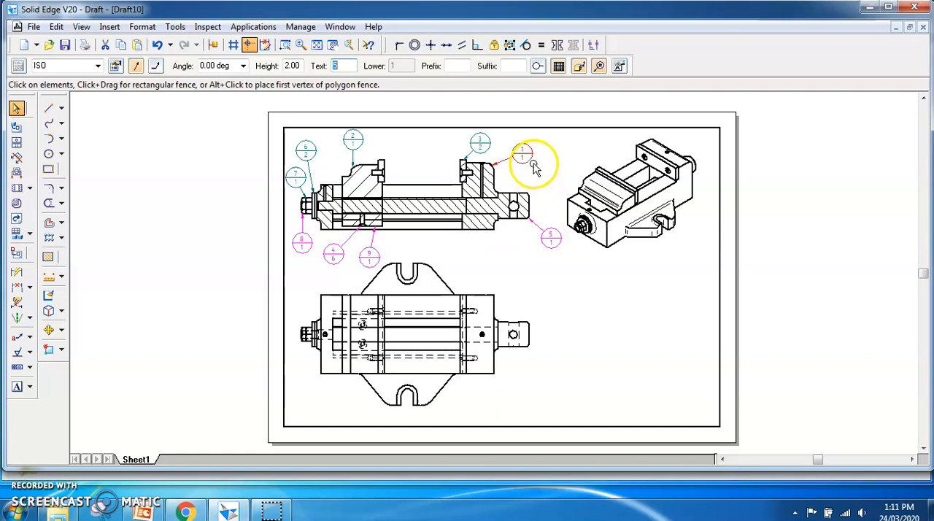
pyautogui.keyDown('ctrl'); pyautogui.click(480, 143); pyautogui.keyUp('ctrl')
pyautogui.keyDown('ctrl'); pyautogui.click(356, 140); pyautogui.keyUp('ctrl')
pyautogui.keyDown('ctrl'); pyautogui.click(307, 149); pyautogui.keyUp('ctrl')
pyautogui.keyDown('ctrl'); pyautogui.click(294, 173); pyautogui.keyUp('ctrl')
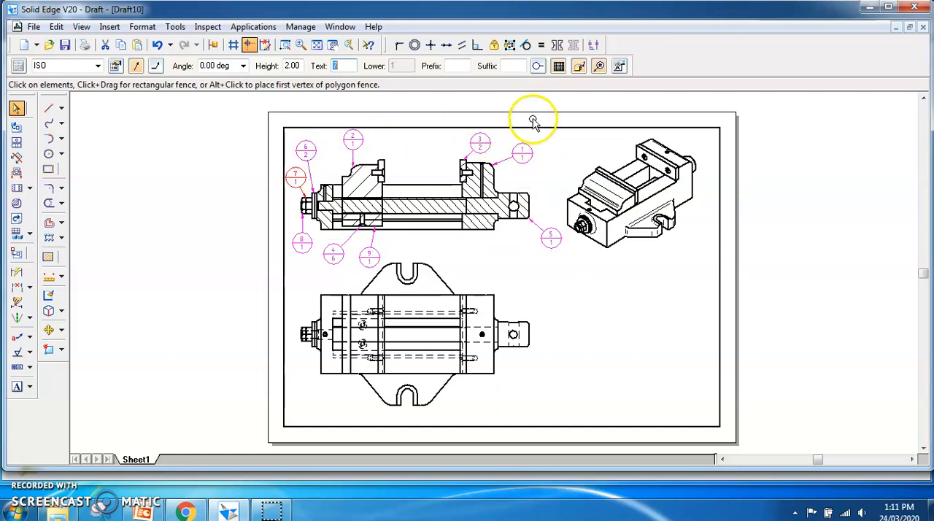
pyautogui.click(599, 68)
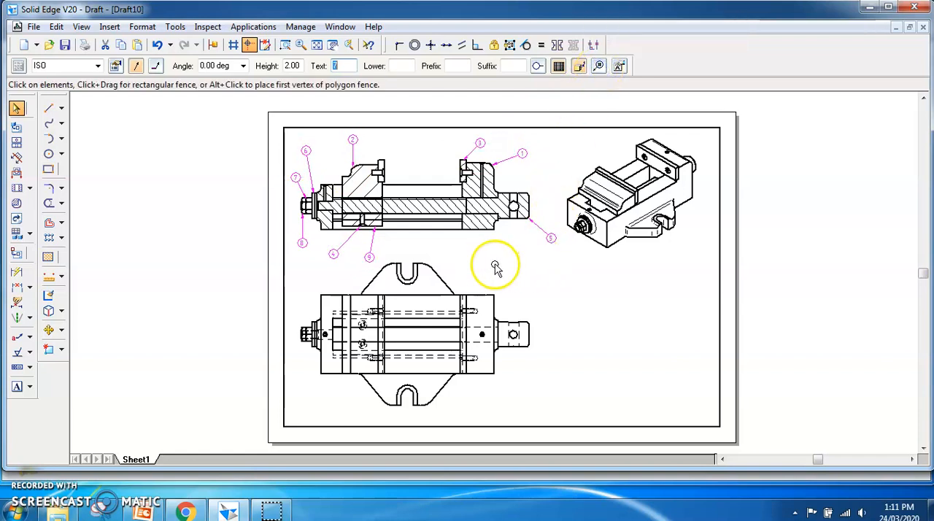
pyautogui.click(549, 294)
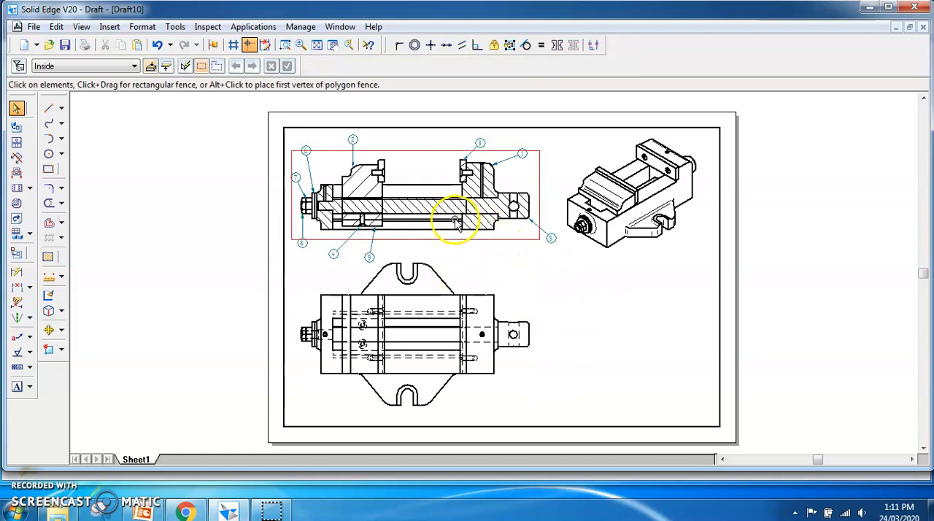
pyautogui.click(512, 270)
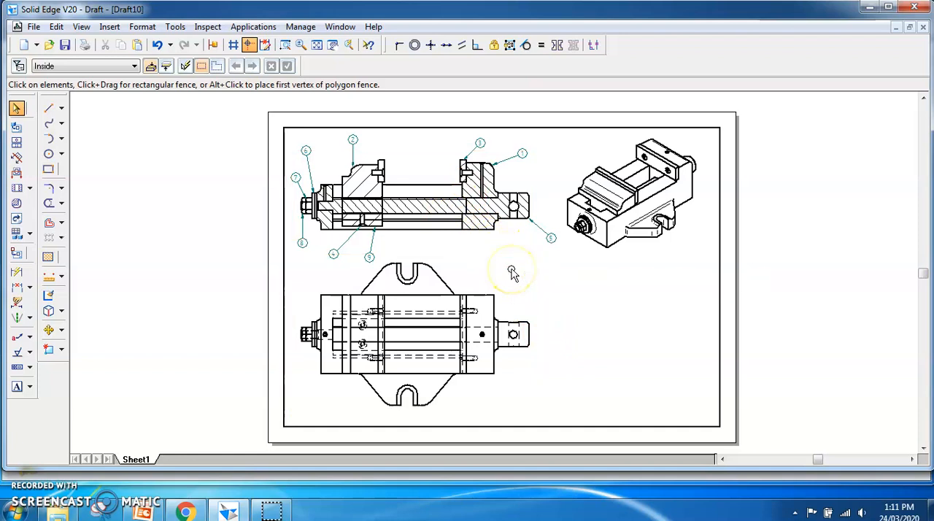
# - Create a parts list from the sectioned front view and place it in the lower-right corner of the border
pyautogui.click(16, 234)
pyautogui.click(409, 206)
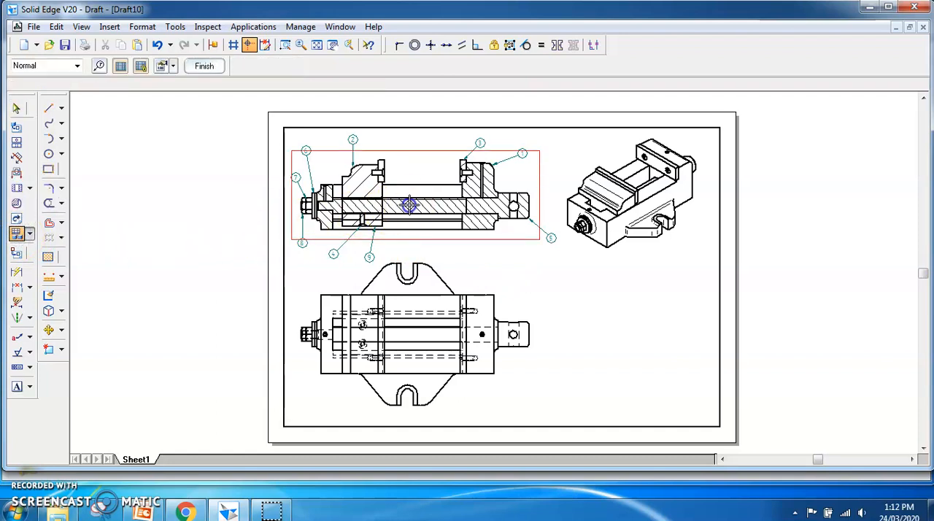
pyautogui.click(204, 66)
pyautogui.click(483, 285)
pyautogui.moveTo(483, 285); pyautogui.dragTo(649, 285)
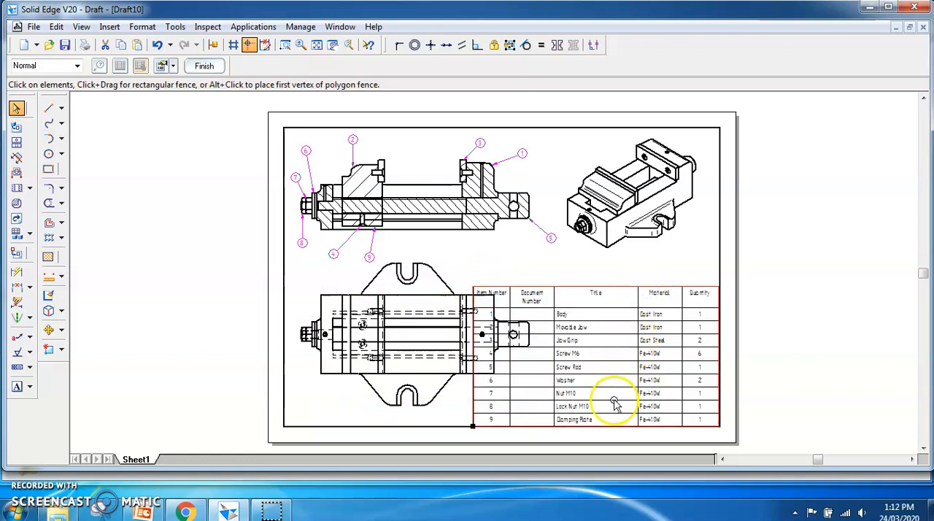
# - Set the parts list's font to Arial and its text size to 3 in the list properties
pyautogui.rightClick(617, 429)
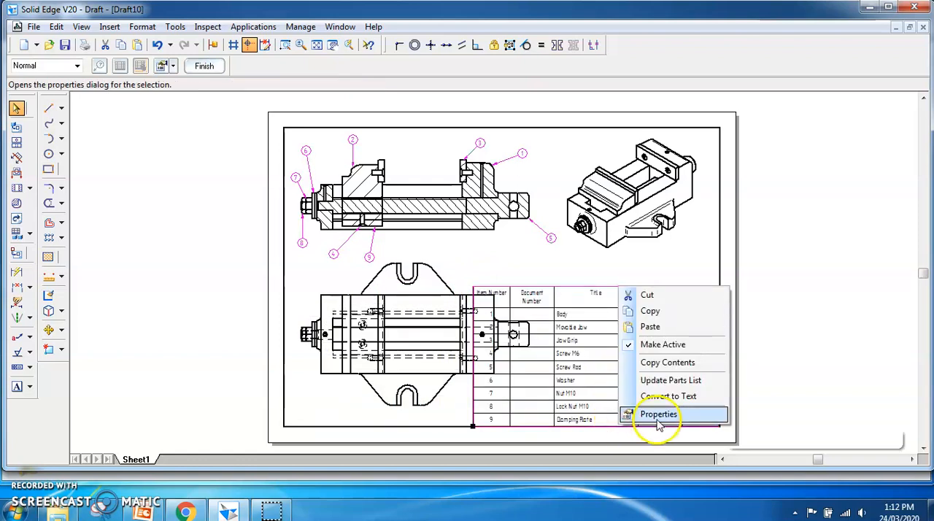
pyautogui.click(658, 416)
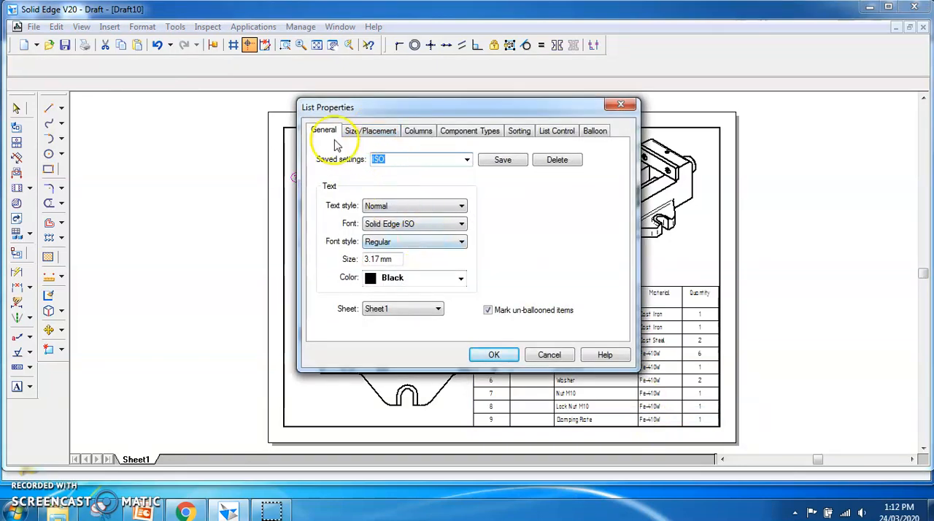
pyautogui.click(459, 224)
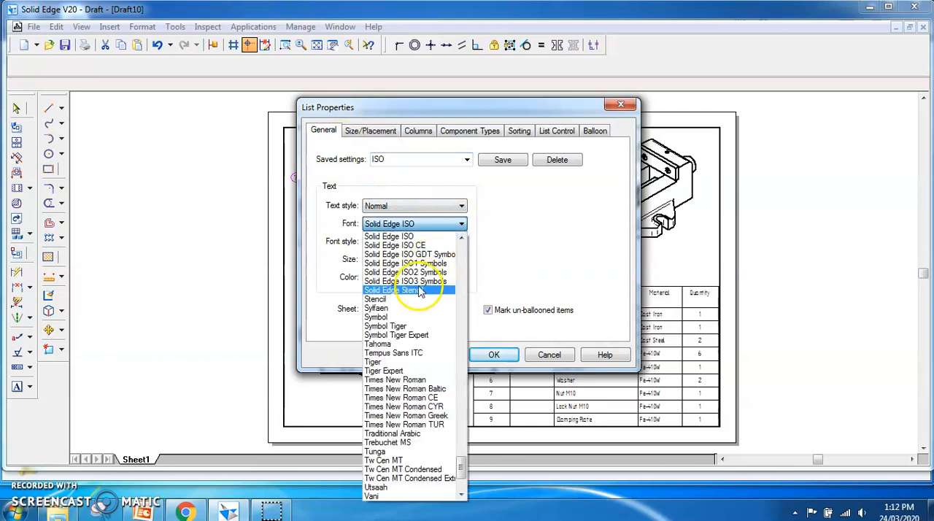
pyautogui.scroll(15, 424, 292)
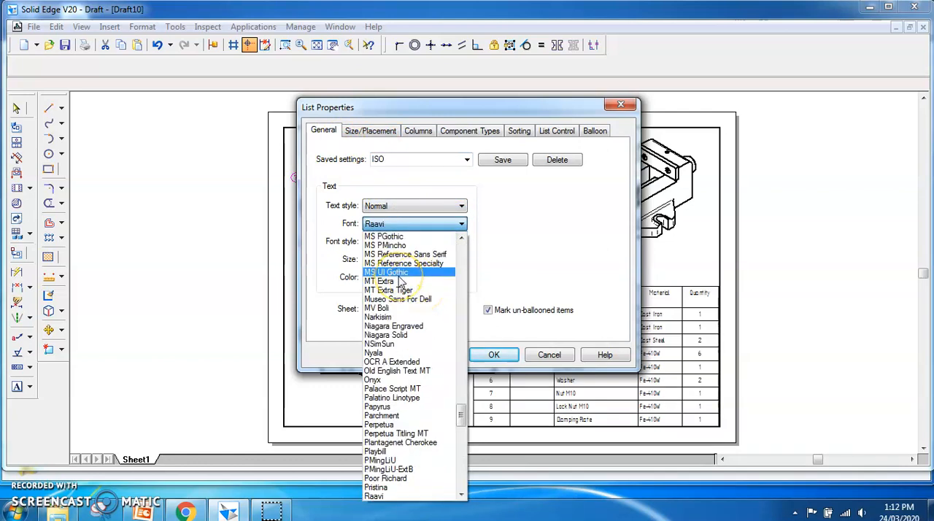
pyautogui.scroll(20, 400, 283)
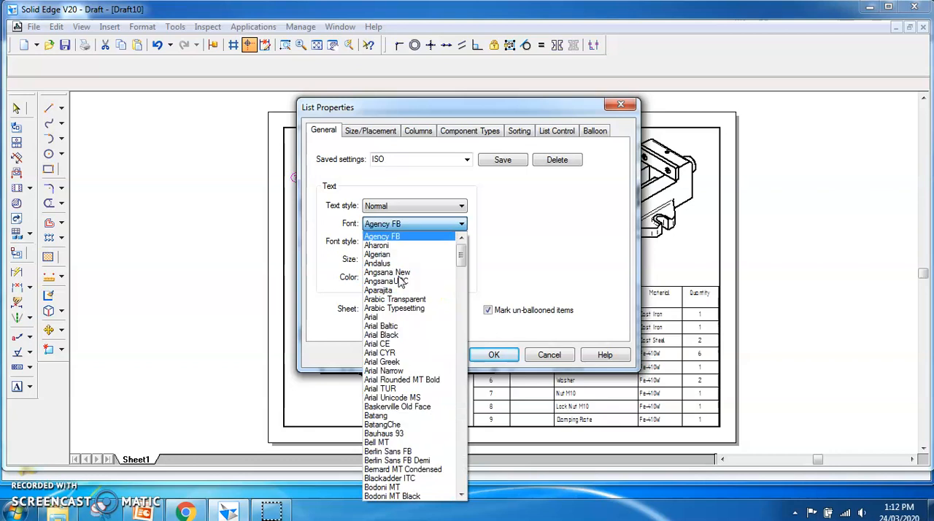
pyautogui.click(385, 319)
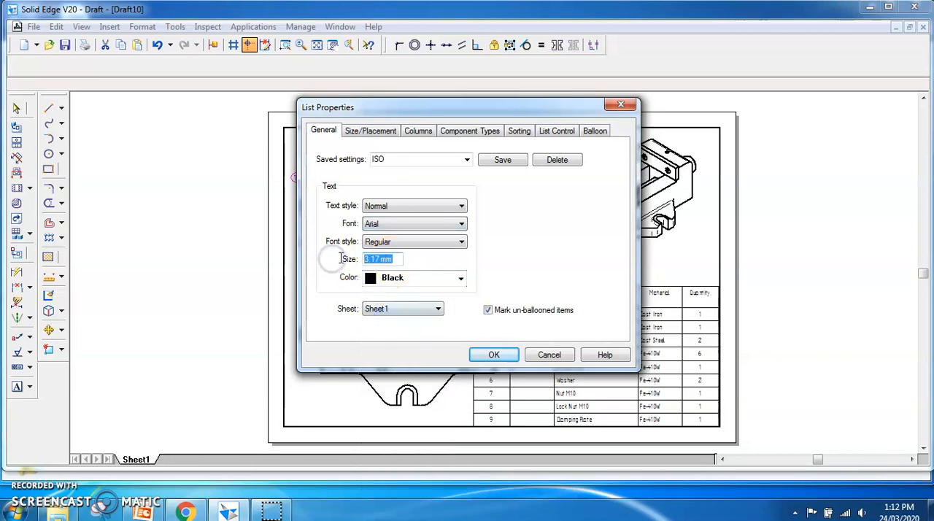
# - Remove the Document Number column from the parts list, apply the properties and move the list into the border's lower-right corner
pyautogui.click(376, 138)
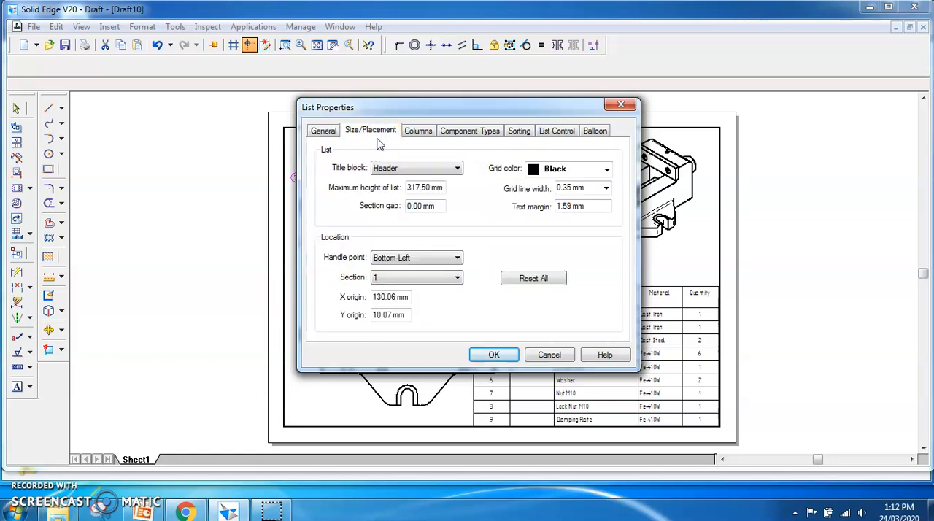
pyautogui.click(414, 134)
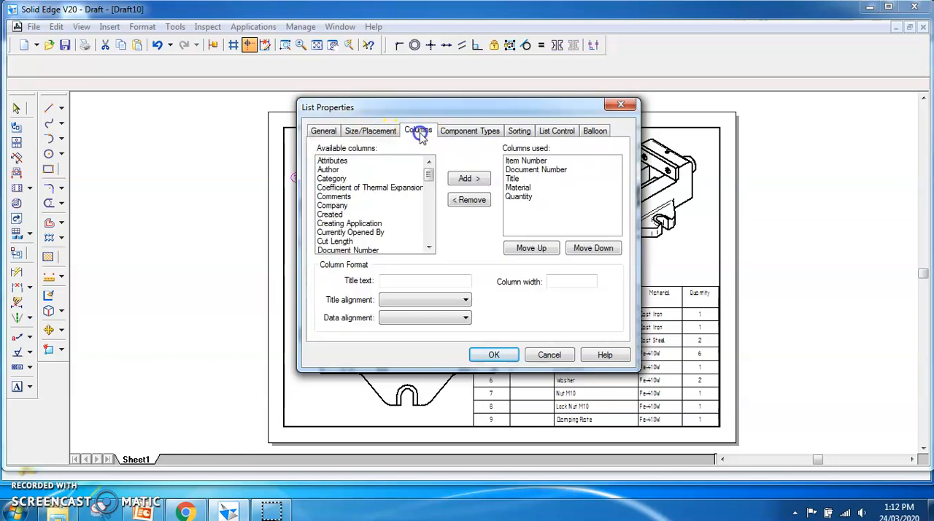
pyautogui.click(529, 170)
pyautogui.click(473, 204)
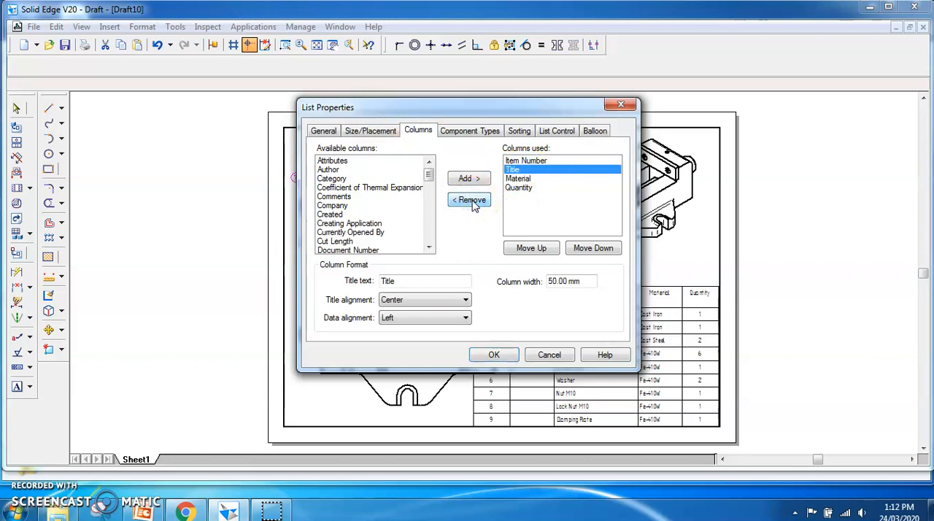
pyautogui.click(469, 131)
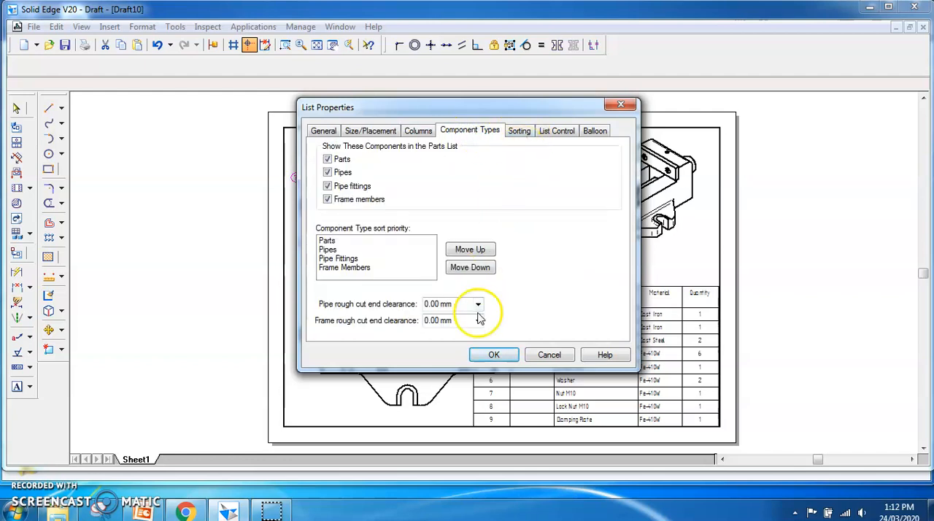
pyautogui.click(487, 355)
pyautogui.moveTo(565, 312); pyautogui.dragTo(615, 294)
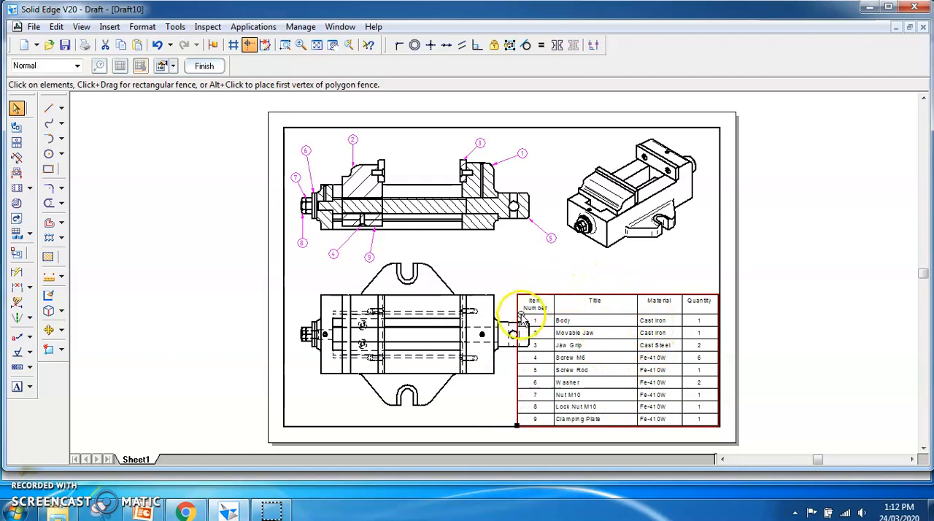
pyautogui.click(693, 274)
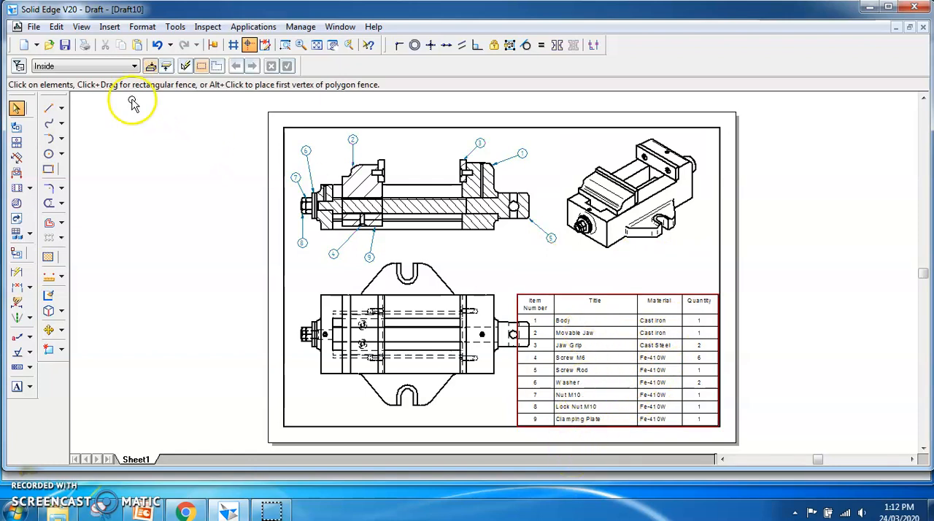
# - Save the draft as "Drafting of Section of Main Assembly.dft" in the Machine Vice 2 folder and fit the sheet in the window
pyautogui.click(65, 46)
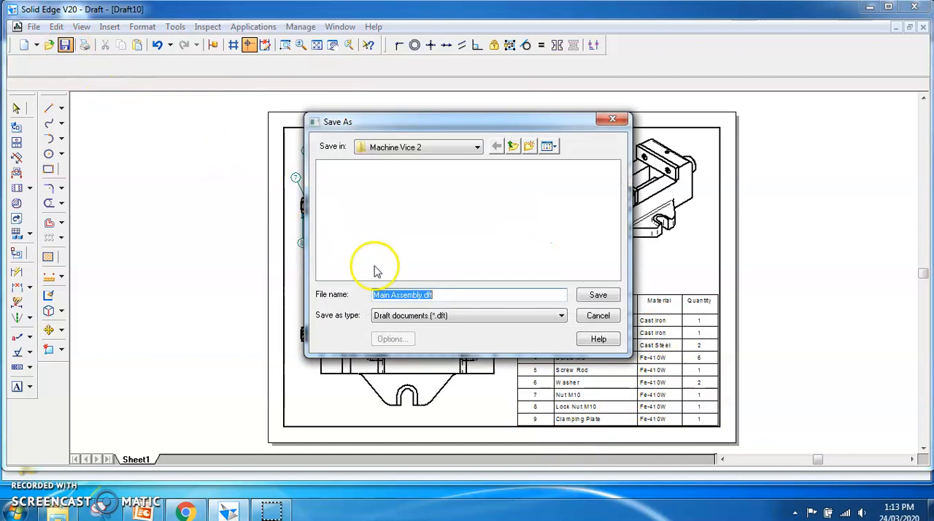
pyautogui.click(375, 296)
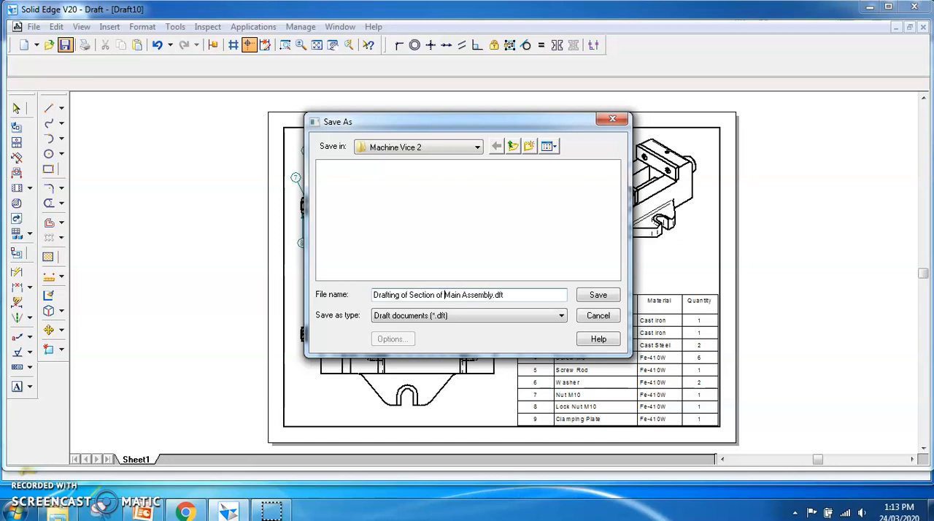
pyautogui.click(598, 295)
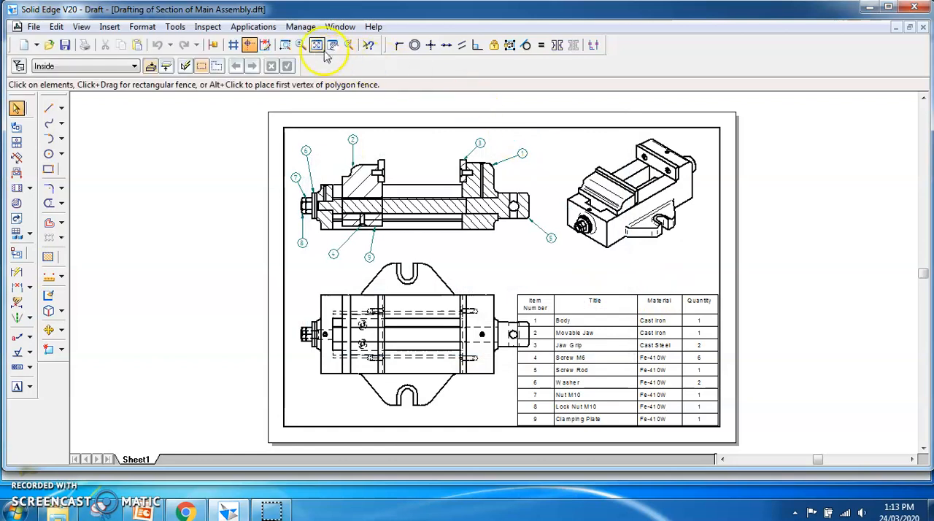
pyautogui.click(317, 45)
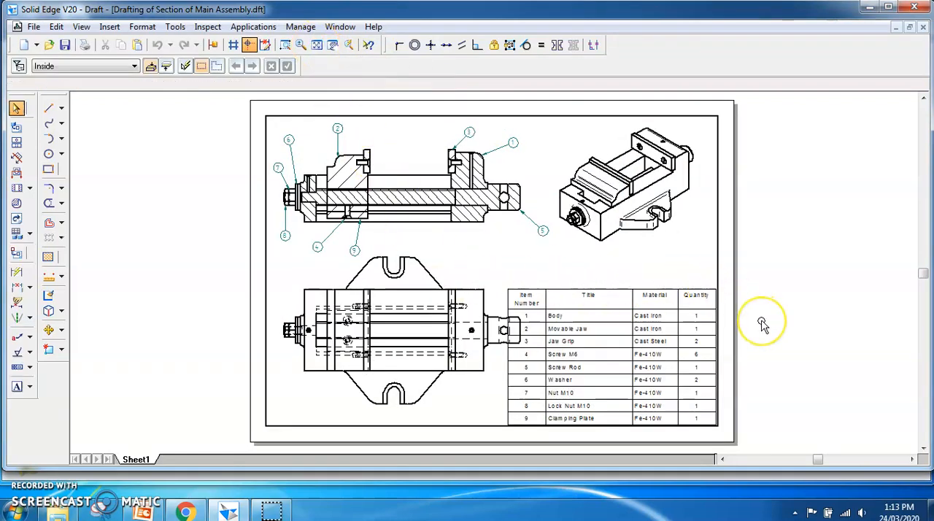